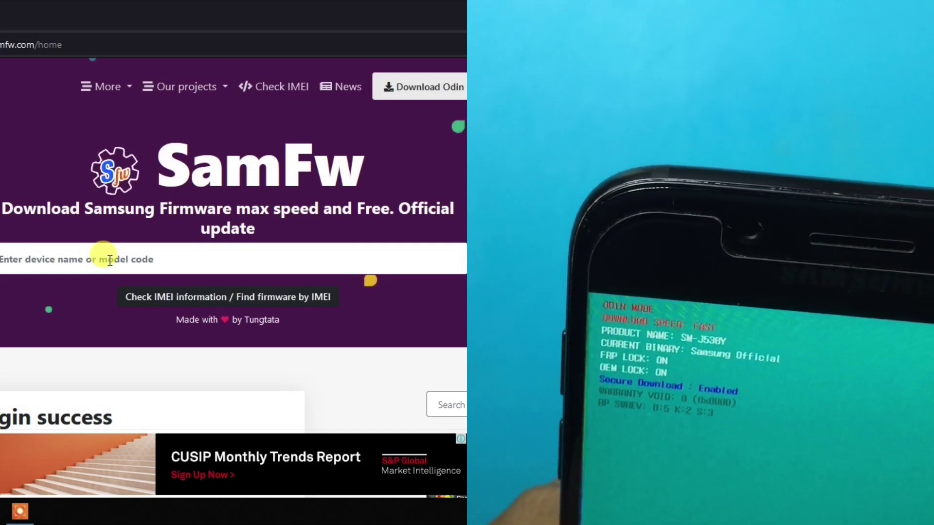
- Search the firmware site for the model code j530y and open the SM-J530Y / Galaxy J5 Pro page
{"action": "type", "text": "j53"}
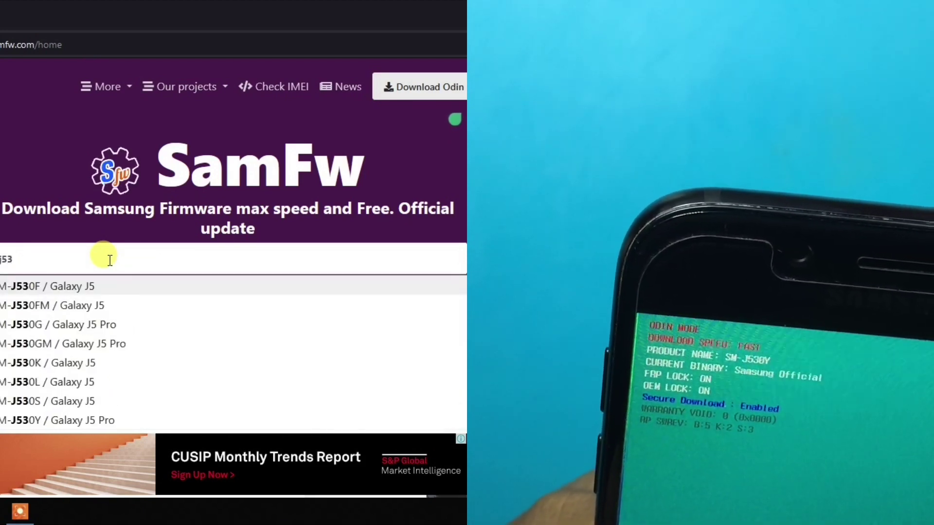
{"action": "type", "text": "0"}
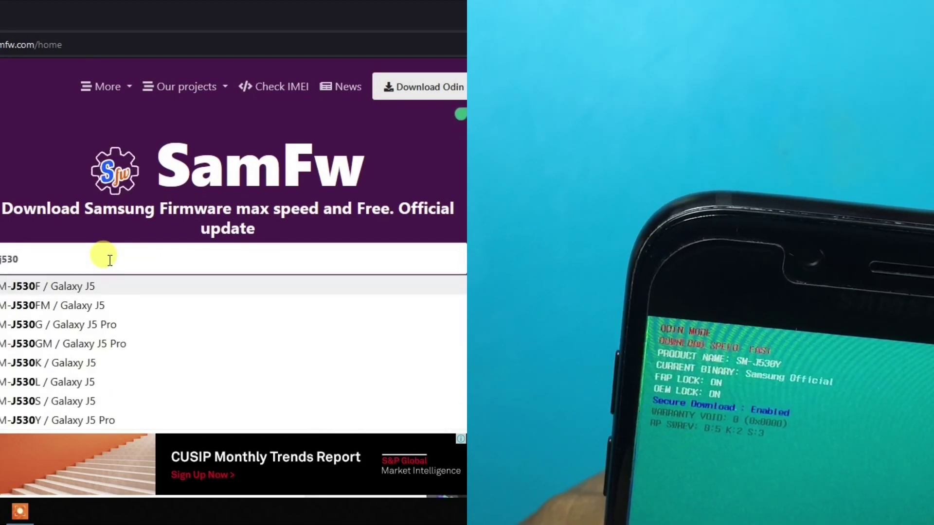
{"action": "type", "text": "y"}
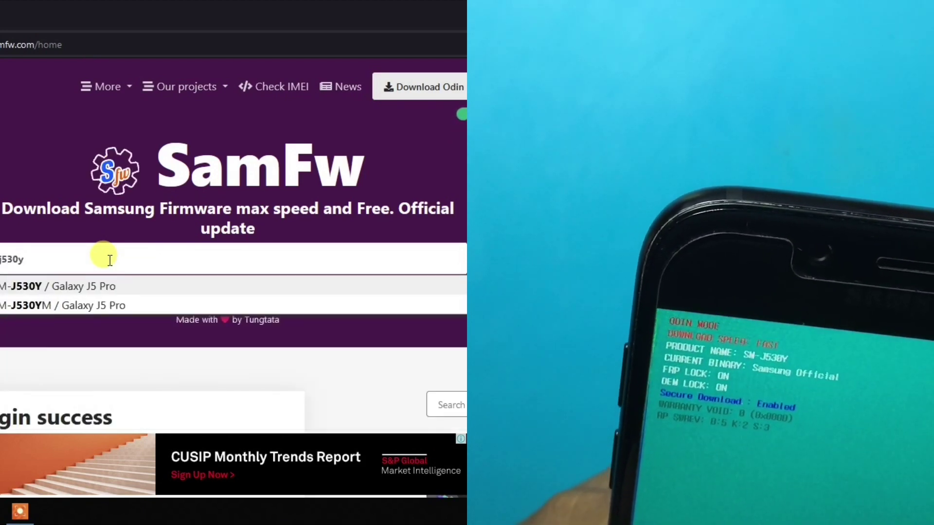
{"action": "left_click", "coordinate": [97, 285]}
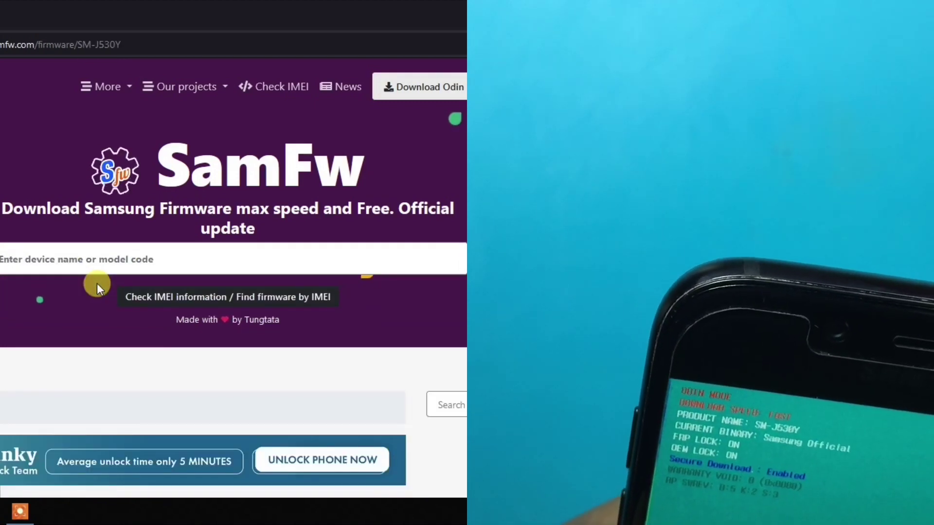
- Open the firmware list for the Indonesia (XID) region of the SM-J530Y
{"action": "scroll", "coordinate": [97, 283], "scroll_direction": "down", "scroll_amount": 15}
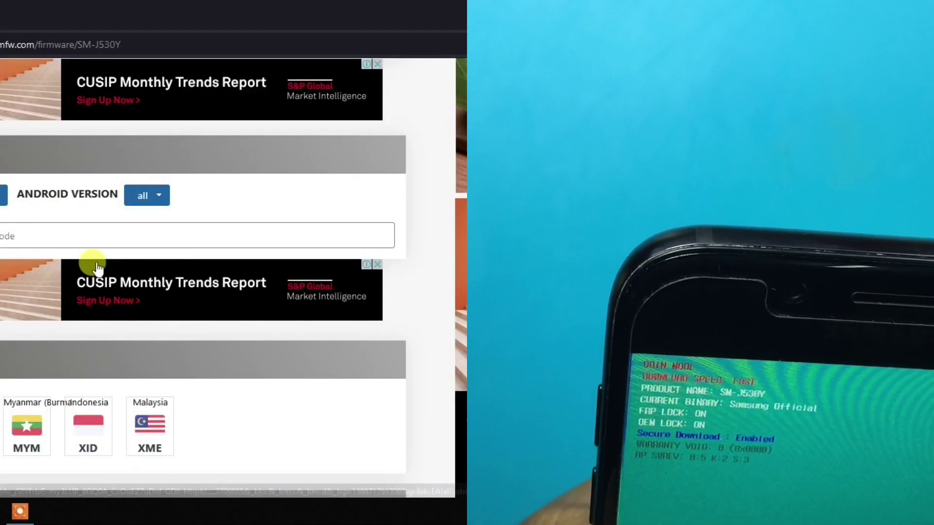
{"action": "scroll", "coordinate": [103, 387], "scroll_direction": "down", "scroll_amount": 4}
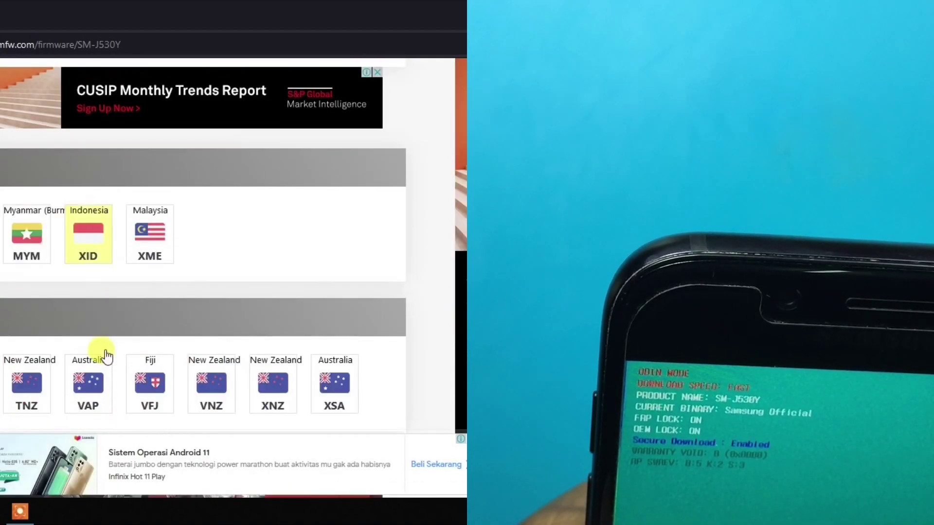
{"action": "left_click", "coordinate": [84, 233]}
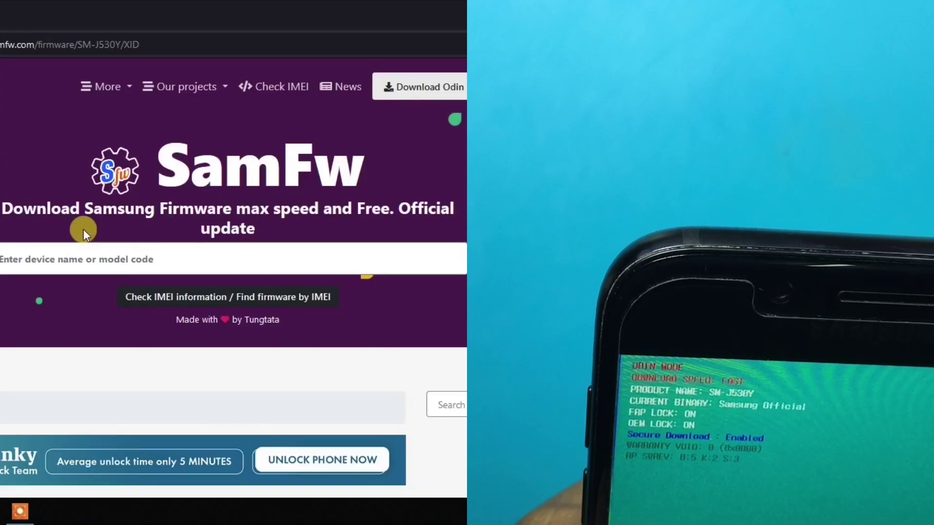
- Open the firmware version J530YDXS5CTJ1, matching bit 5, in a new browser tab
{"action": "scroll", "coordinate": [84, 229], "scroll_direction": "down", "scroll_amount": 10}
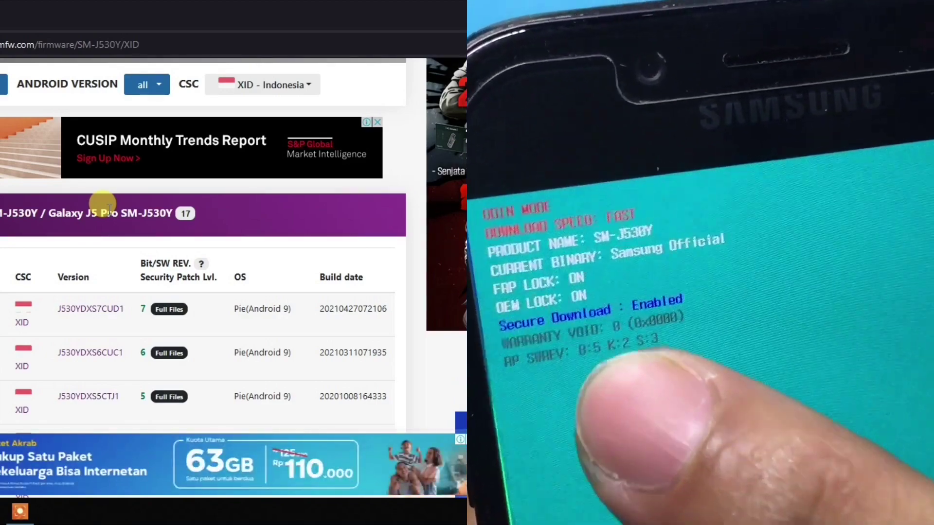
{"action": "scroll", "coordinate": [146, 205], "scroll_direction": "down", "scroll_amount": 4}
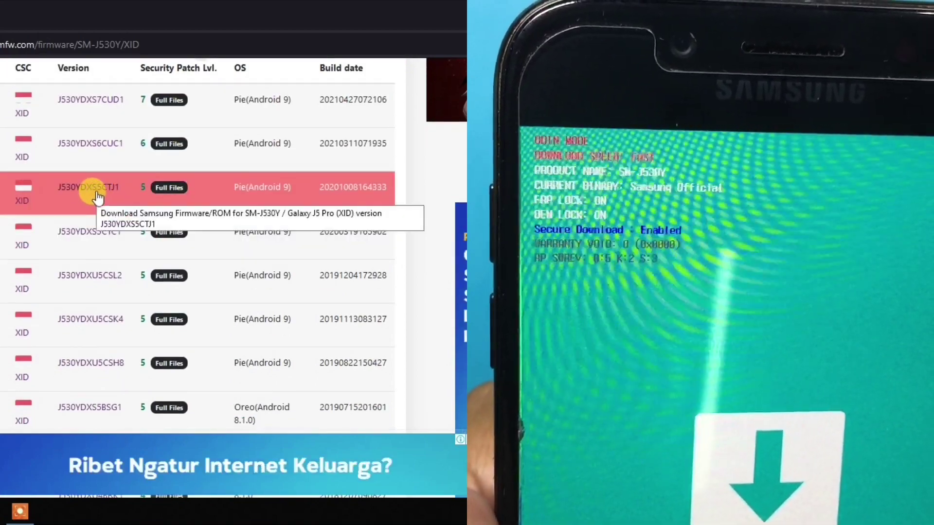
{"action": "right_click", "coordinate": [107, 194]}
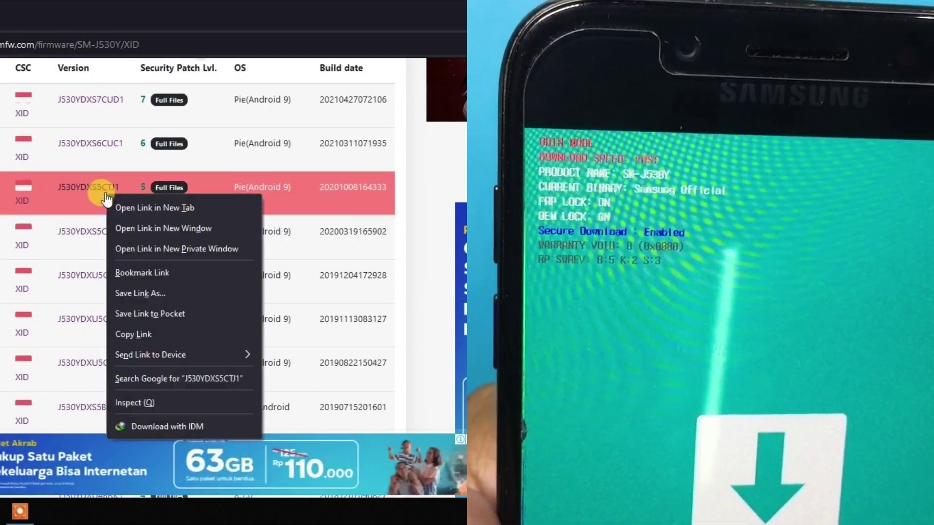
{"action": "left_click", "coordinate": [123, 209]}
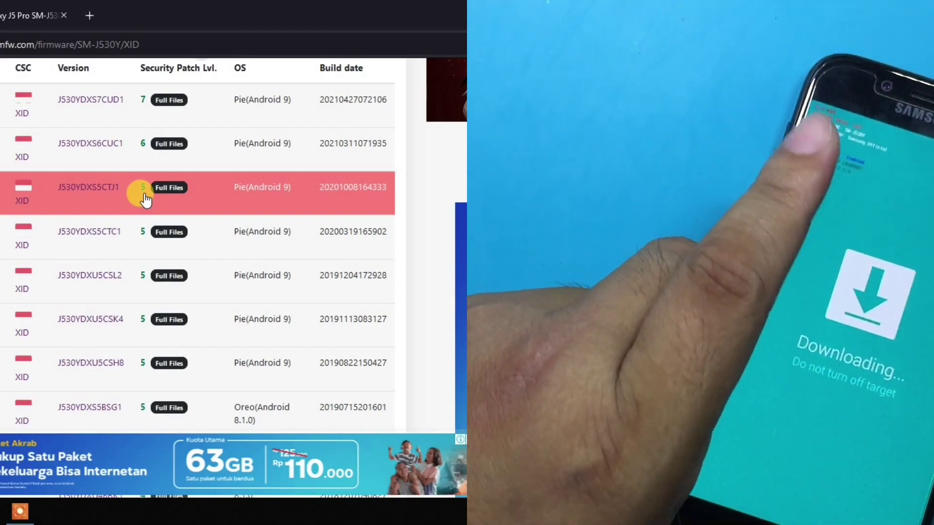
{"action": "left_click", "coordinate": [145, 200]}
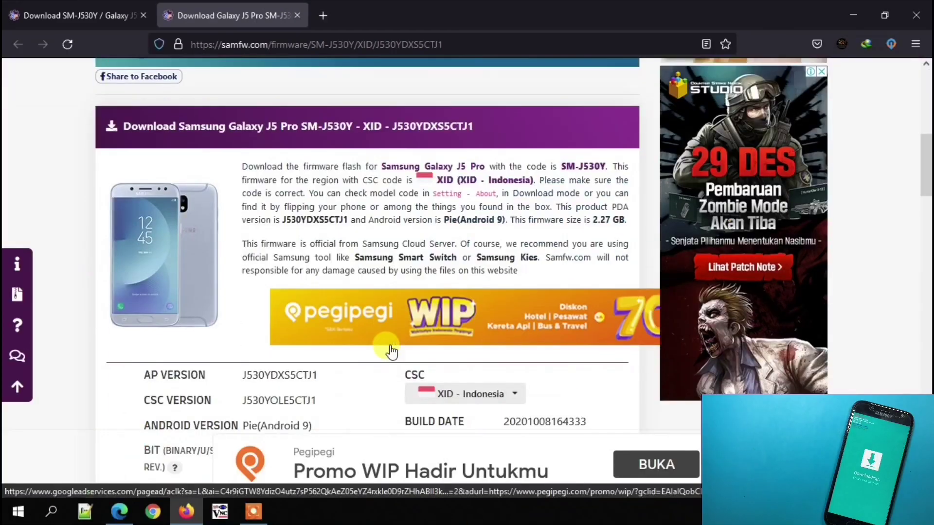
- Request the firmware with the Download from your Drive option, and open Google Drive in a new tab
{"action": "scroll", "coordinate": [392, 351], "scroll_direction": "down", "scroll_amount": 7}
{"action": "left_click", "coordinate": [438, 190]}
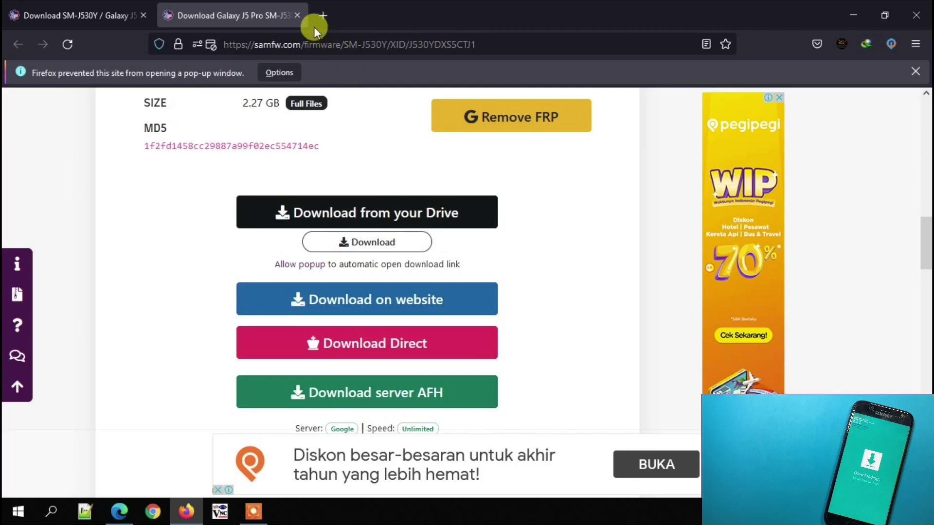
{"action": "left_click", "coordinate": [323, 15]}
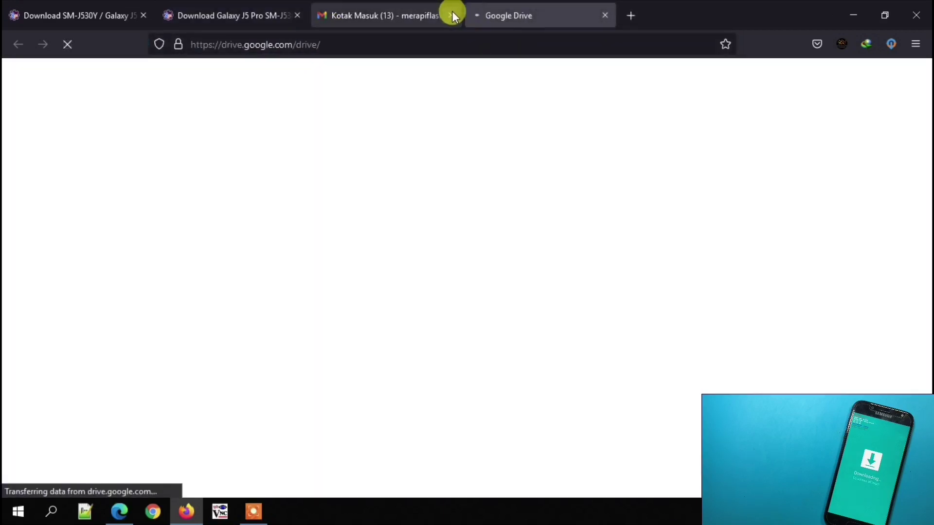
{"action": "left_click", "coordinate": [452, 15]}
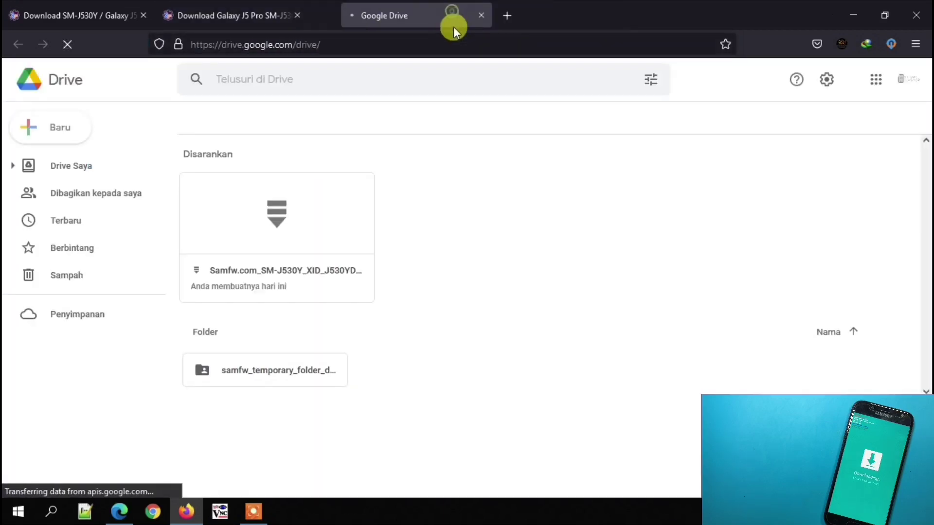
- Download the Samfw.com_SM-J530Y_XID firmware file from Google Drive through the download manager, and minimize the browser
{"action": "right_click", "coordinate": [319, 281]}
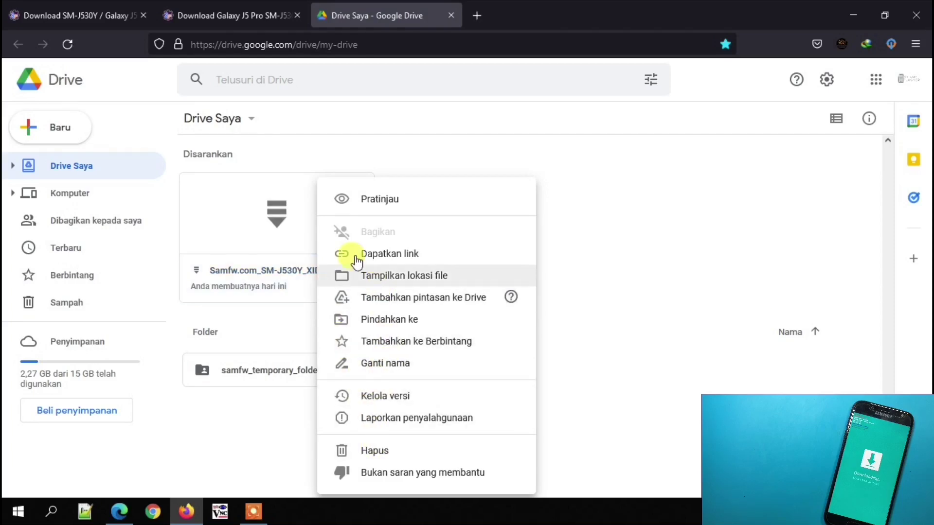
{"action": "left_click", "coordinate": [278, 263]}
{"action": "right_click", "coordinate": [278, 263]}
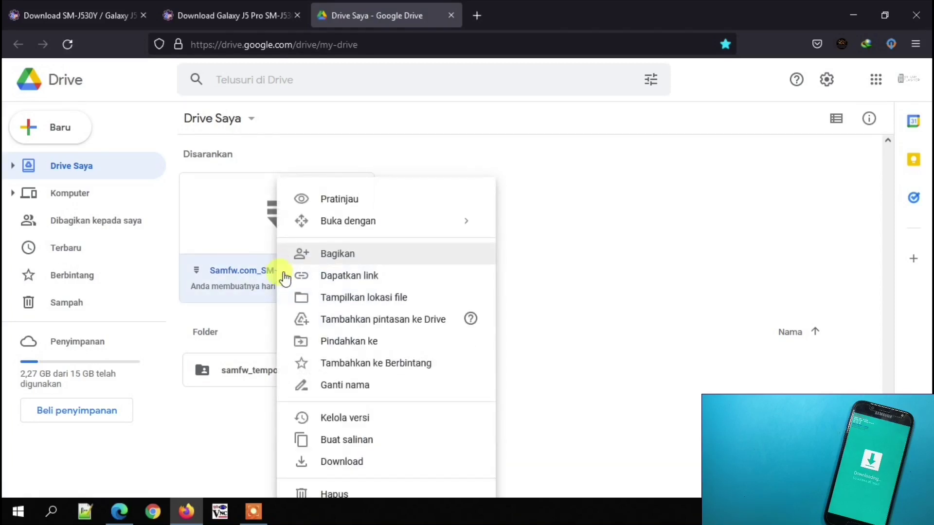
{"action": "left_click", "coordinate": [336, 462]}
{"action": "left_click", "coordinate": [588, 325]}
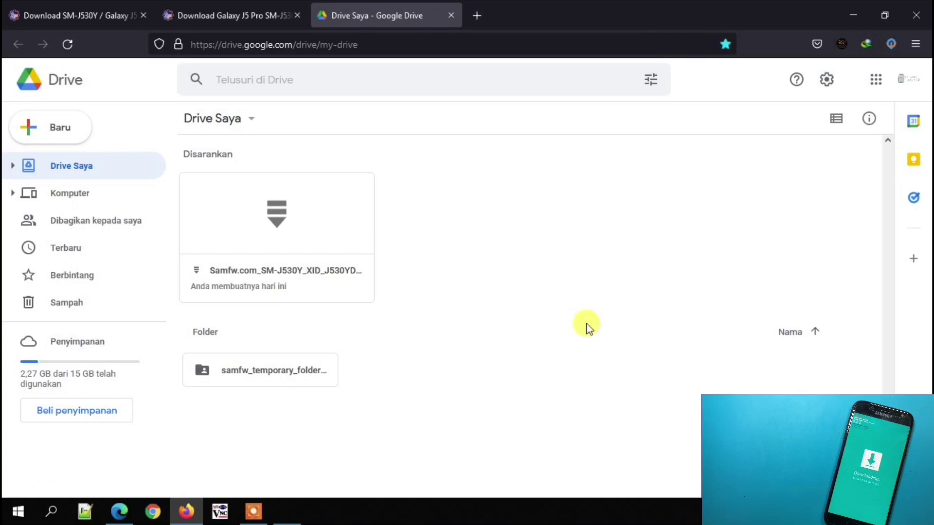
{"action": "left_click", "coordinate": [479, 316]}
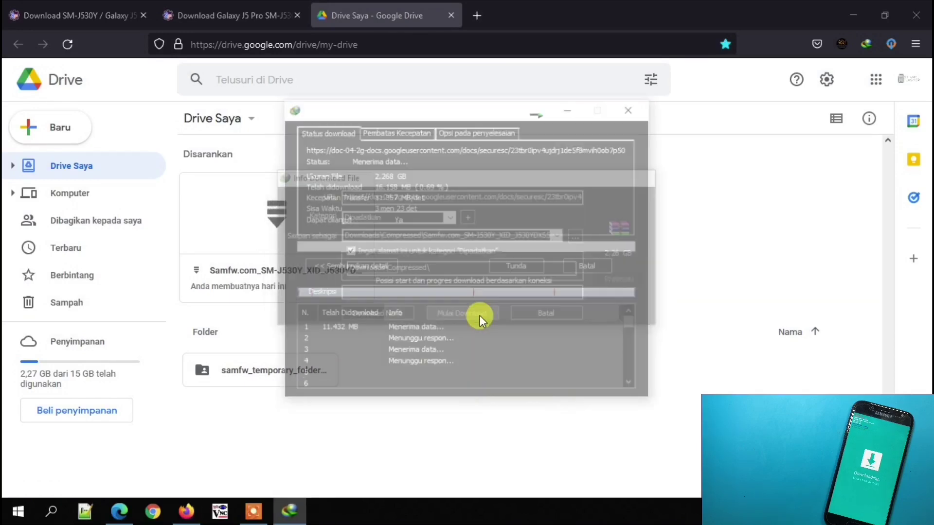
{"action": "left_click", "coordinate": [852, 14]}
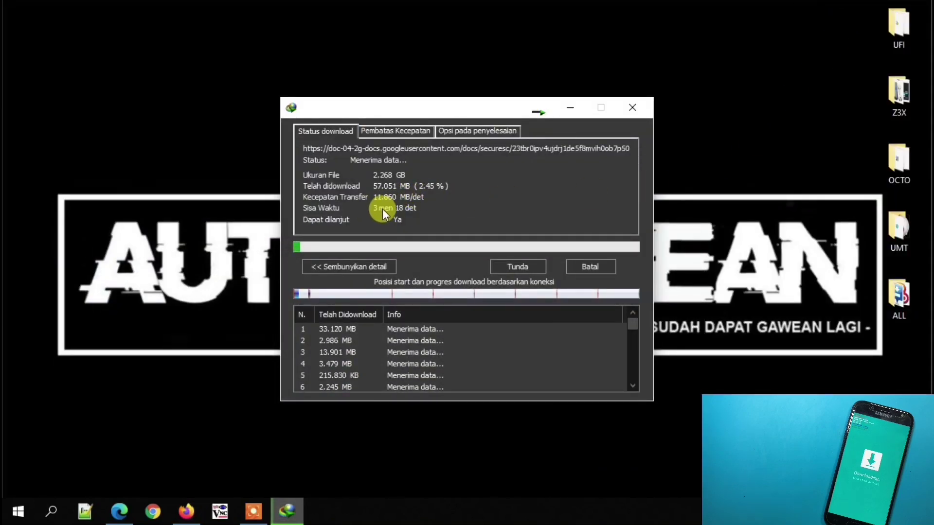
{"action": "right_click", "coordinate": [164, 231]}
{"action": "left_click", "coordinate": [185, 272]}
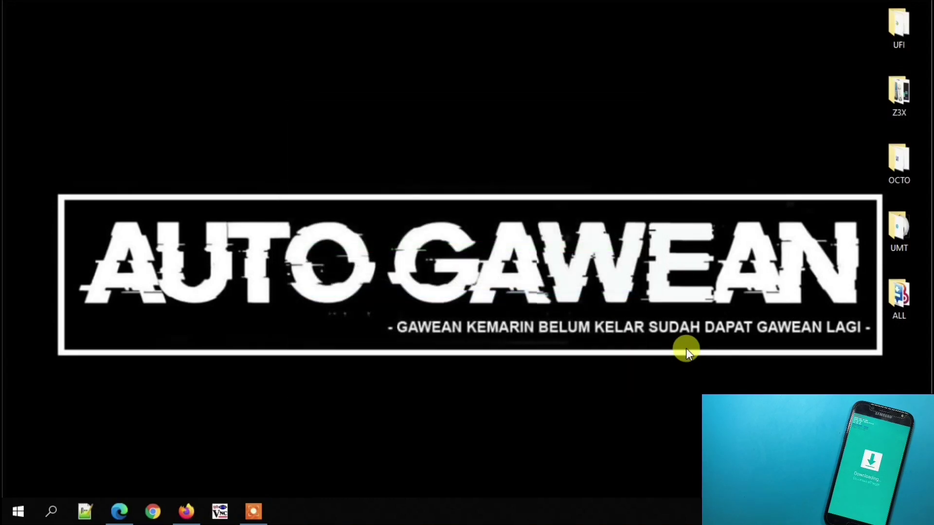
- Open the Compressed folder inside Downloads in File Explorer
{"action": "right_click", "coordinate": [20, 519]}
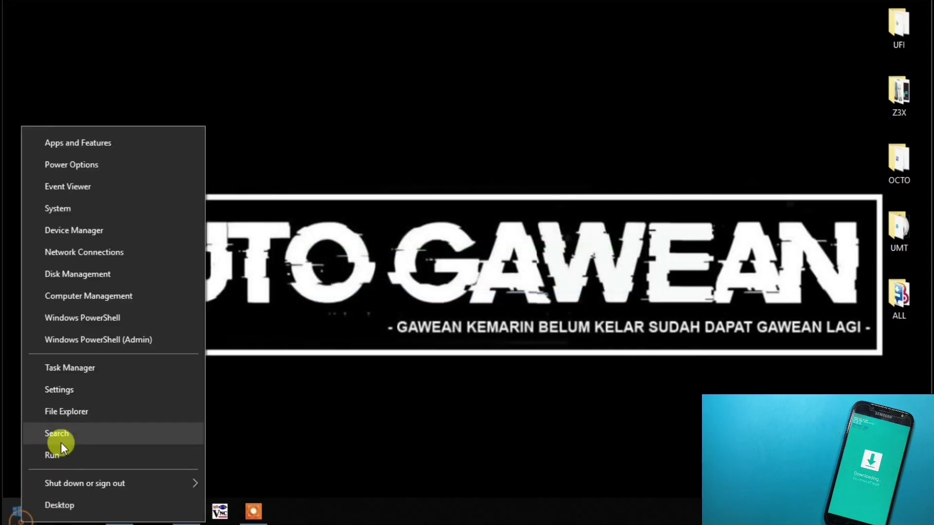
{"action": "left_click", "coordinate": [87, 412]}
{"action": "left_click", "coordinate": [151, 115]}
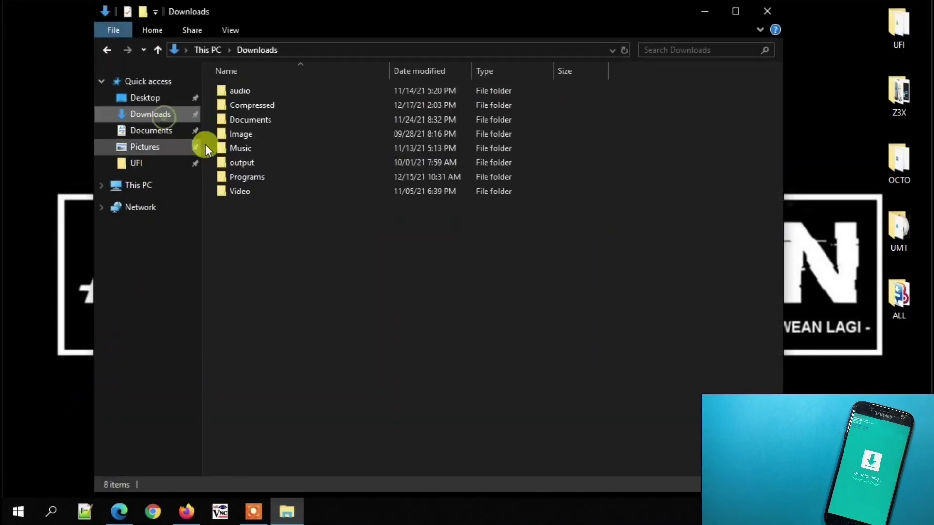
{"action": "double_click", "coordinate": [303, 99]}
- Extract the SM-J530Y firmware archive into a folder of the same name and open that folder
{"action": "left_click", "coordinate": [301, 87]}
{"action": "right_click", "coordinate": [302, 88]}
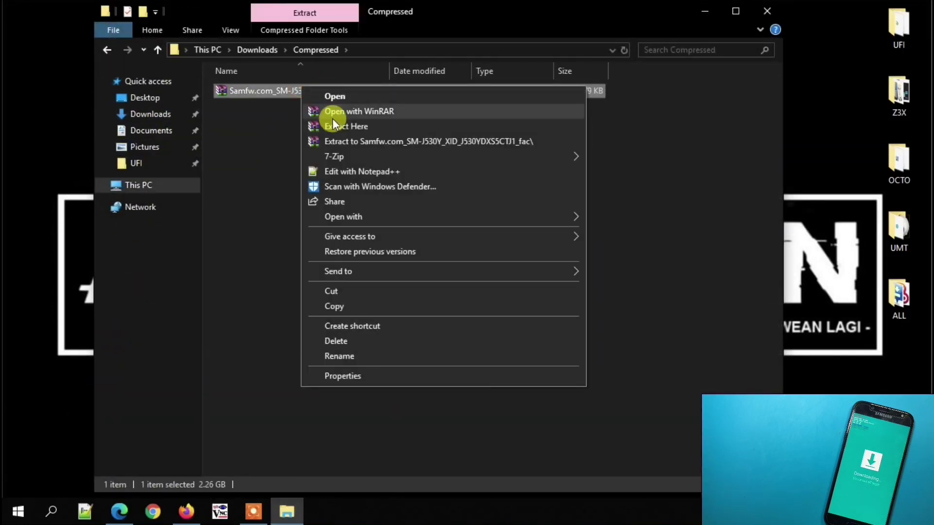
{"action": "left_click", "coordinate": [343, 146]}
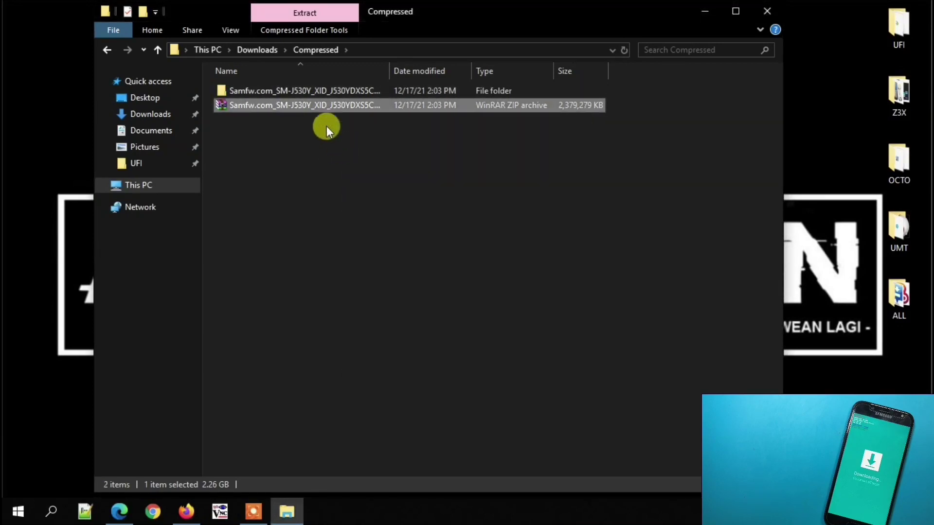
{"action": "double_click", "coordinate": [315, 93]}
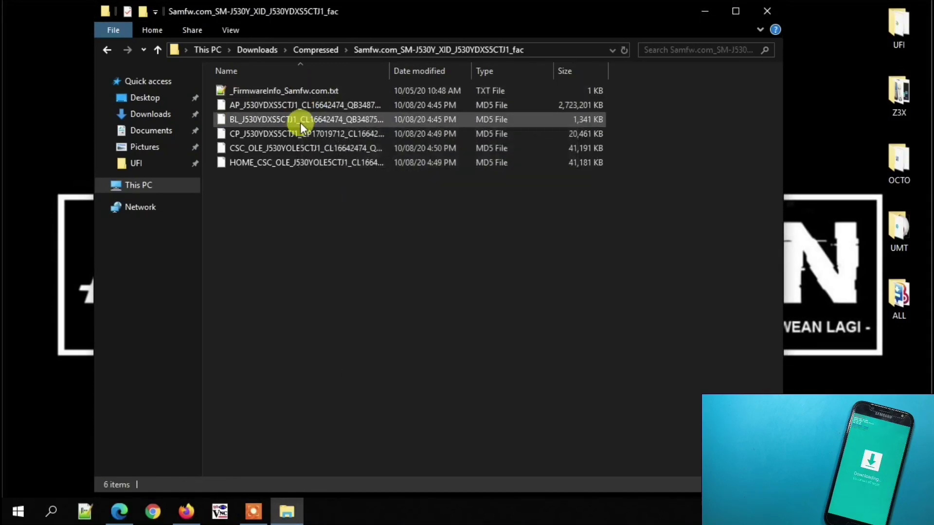
{"action": "left_click", "coordinate": [300, 217]}
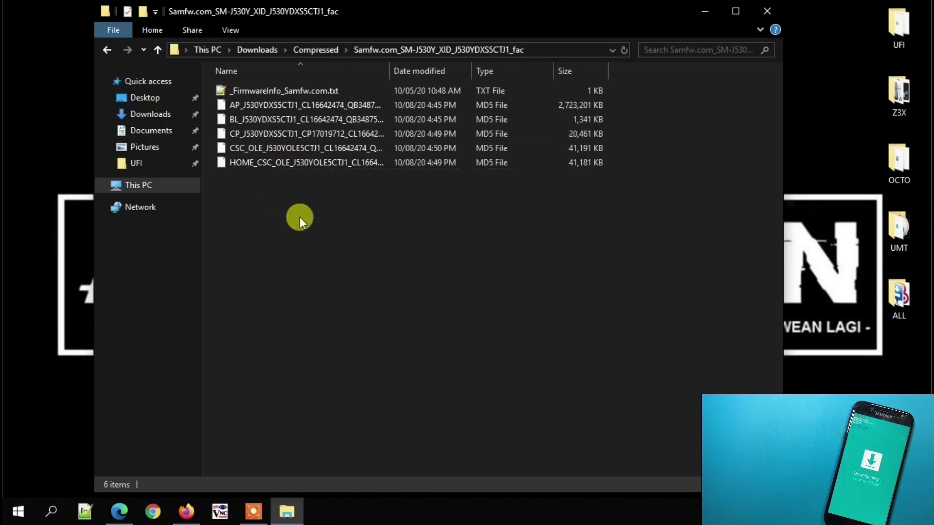
- Copy the full path of the extracted firmware folder
{"action": "left_click", "coordinate": [529, 52]}
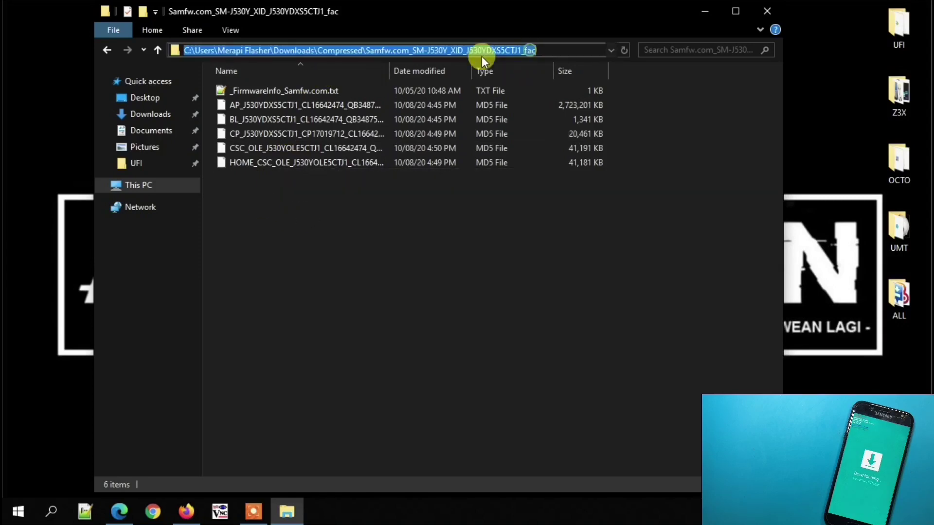
{"action": "right_click", "coordinate": [463, 51]}
{"action": "left_click", "coordinate": [485, 90]}
- Open the Odin3_v3.14.4 folder under SMARTPHONE\SAMSUNG on the F: drive
{"action": "left_click", "coordinate": [128, 185]}
{"action": "double_click", "coordinate": [347, 274]}
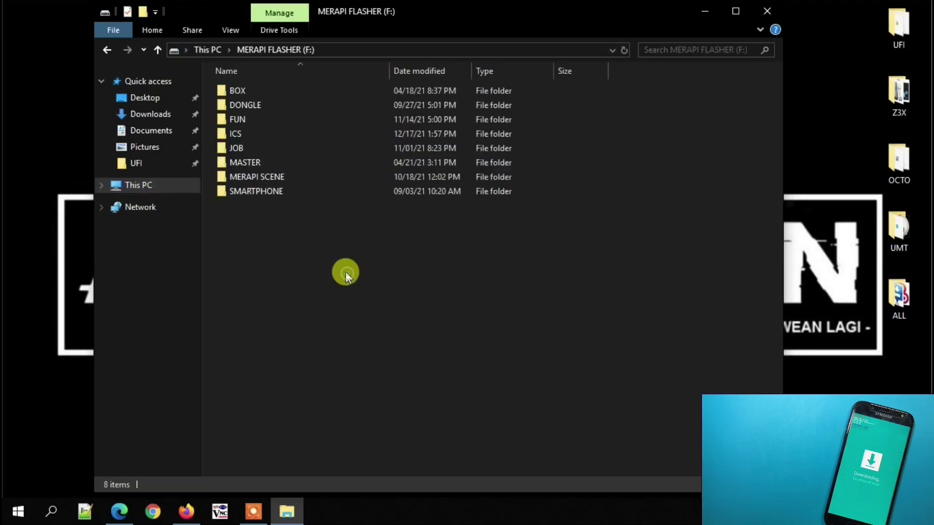
{"action": "double_click", "coordinate": [276, 191]}
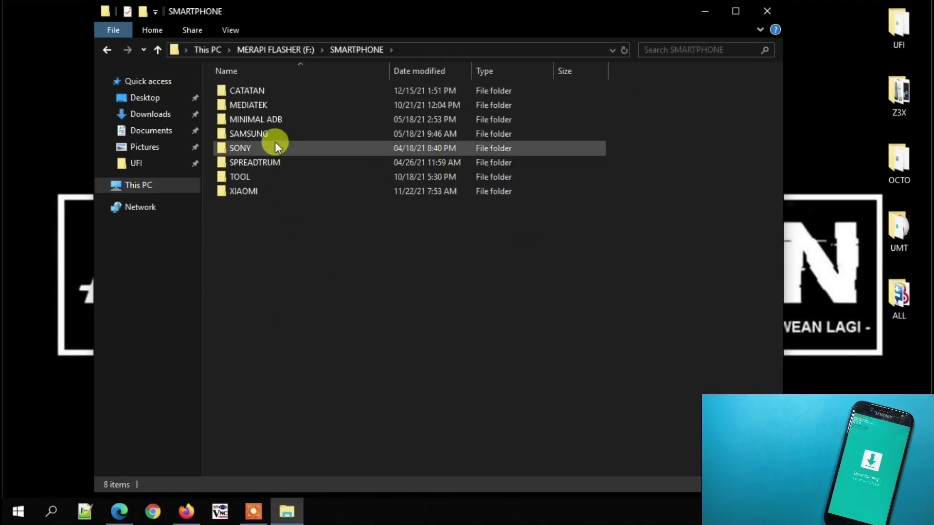
{"action": "double_click", "coordinate": [275, 134]}
{"action": "left_click", "coordinate": [279, 111]}
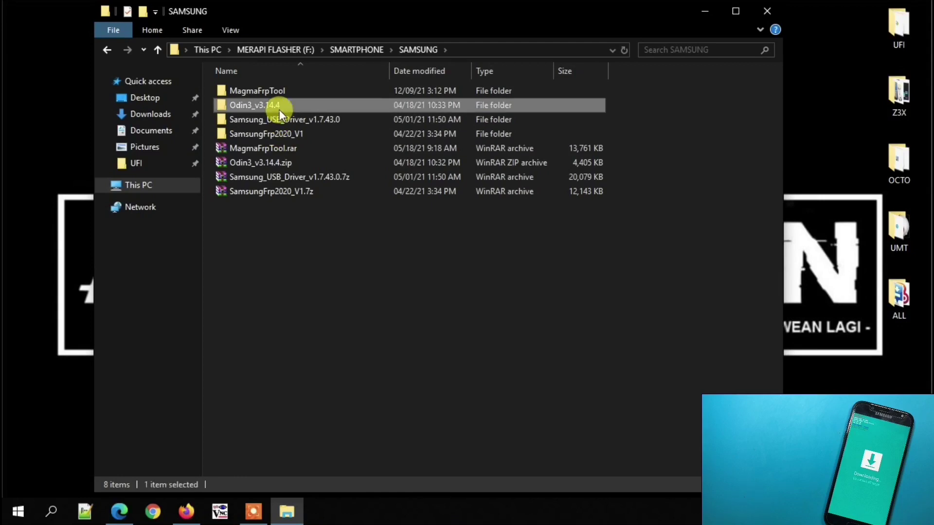
{"action": "double_click", "coordinate": [279, 110]}
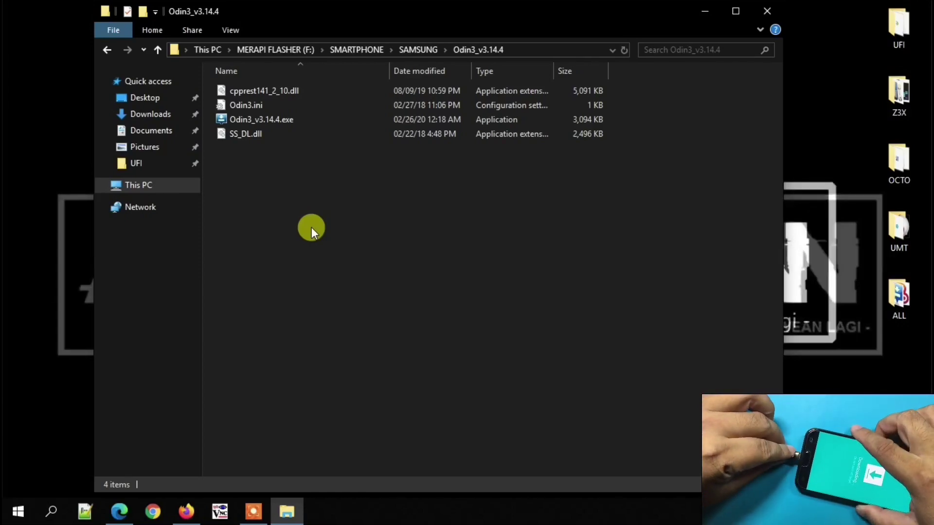
- Open Device Manager and check the Modems category for the SAMSUNG Mobile USB Modem entry
{"action": "right_click", "coordinate": [20, 513]}
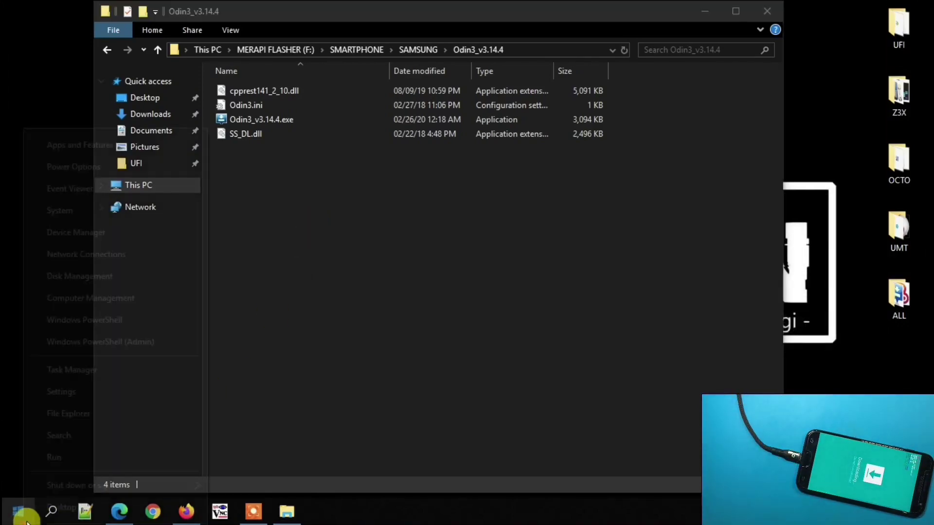
{"action": "left_click", "coordinate": [104, 234]}
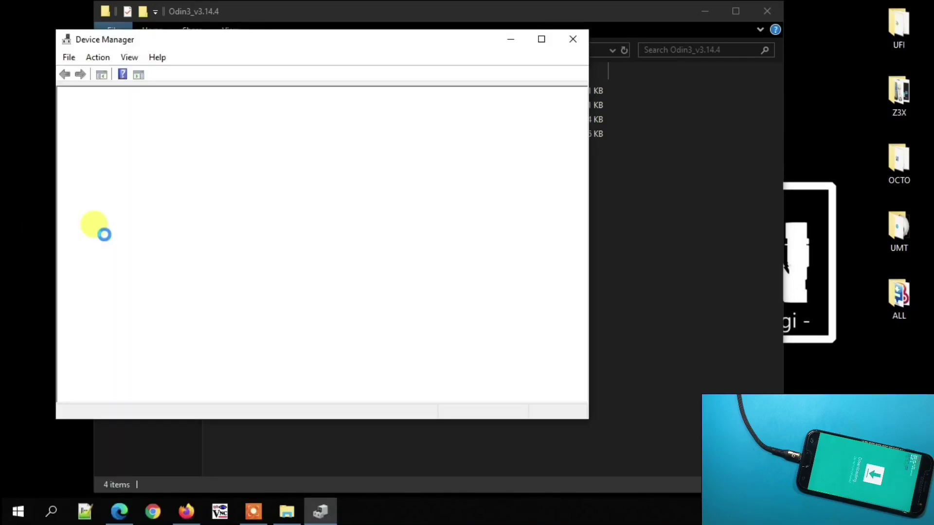
{"action": "left_click", "coordinate": [78, 204]}
{"action": "left_click", "coordinate": [176, 217]}
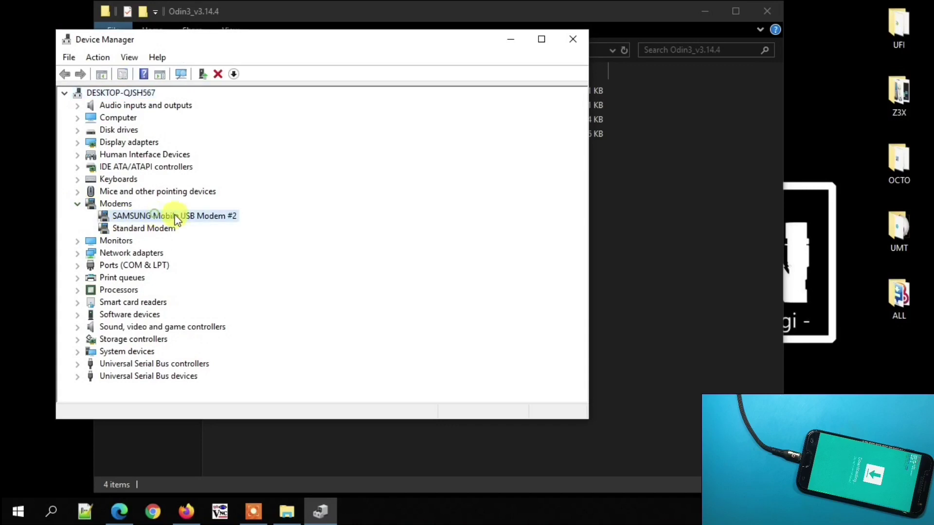
- Run Odin3_v3.14.4.exe as administrator, dismissing its startup notice and closing the folder window
{"action": "left_click", "coordinate": [512, 42]}
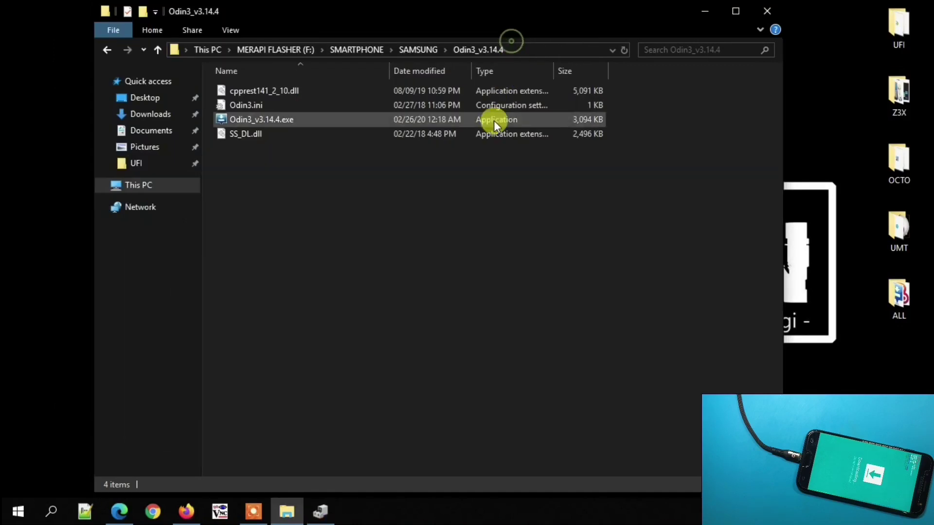
{"action": "right_click", "coordinate": [270, 119]}
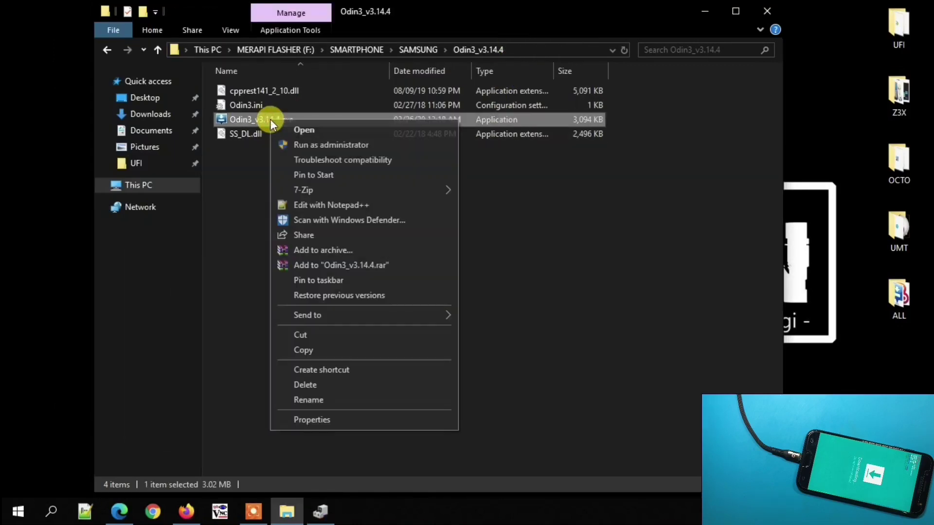
{"action": "left_click", "coordinate": [305, 142]}
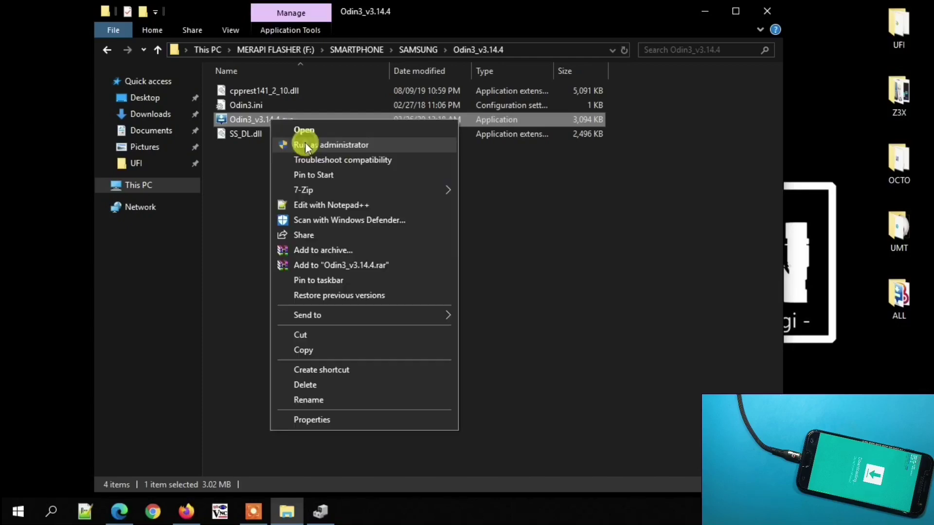
{"action": "left_click", "coordinate": [305, 142]}
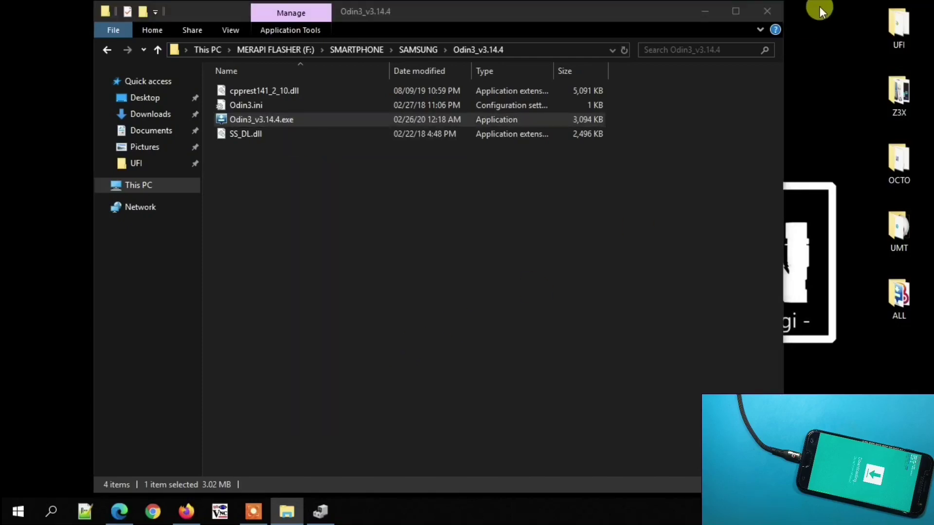
{"action": "left_click", "coordinate": [768, 11]}
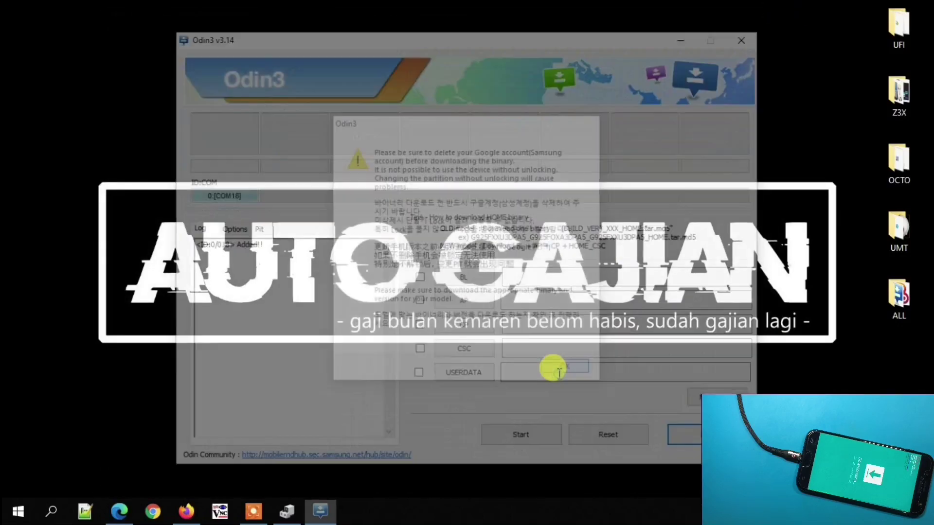
{"action": "left_click", "coordinate": [557, 372]}
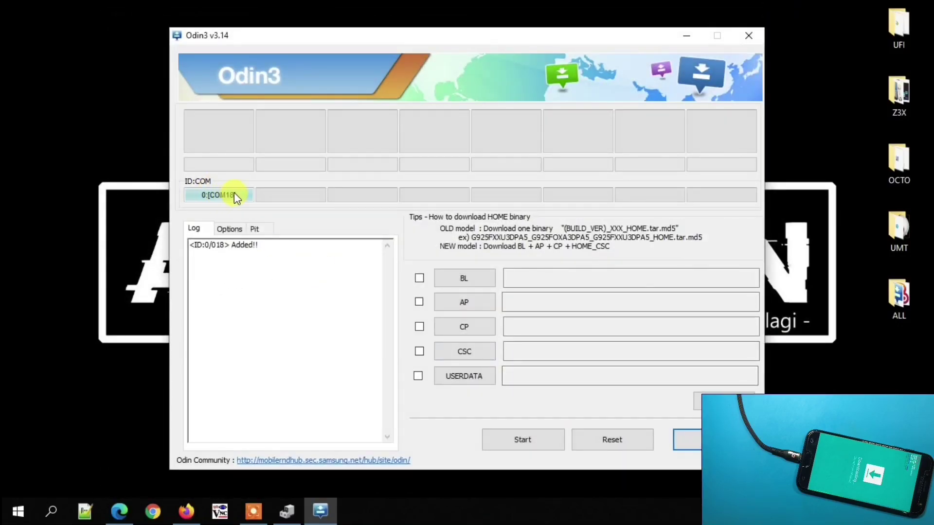
- Load the BL_J530YDXS5CTJ1 file into the BL slot, browsing to the extracted firmware folder with the copied path
{"action": "left_click", "coordinate": [466, 278]}
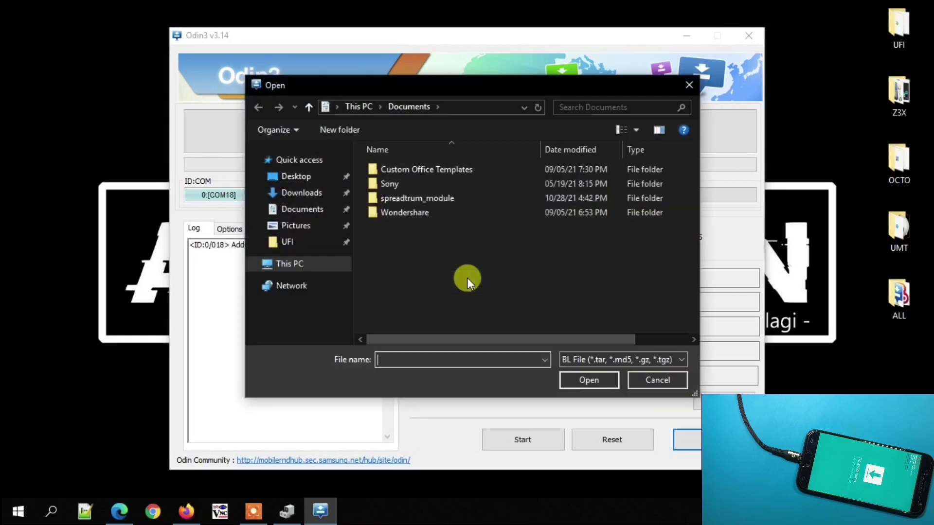
{"action": "right_click", "coordinate": [410, 359]}
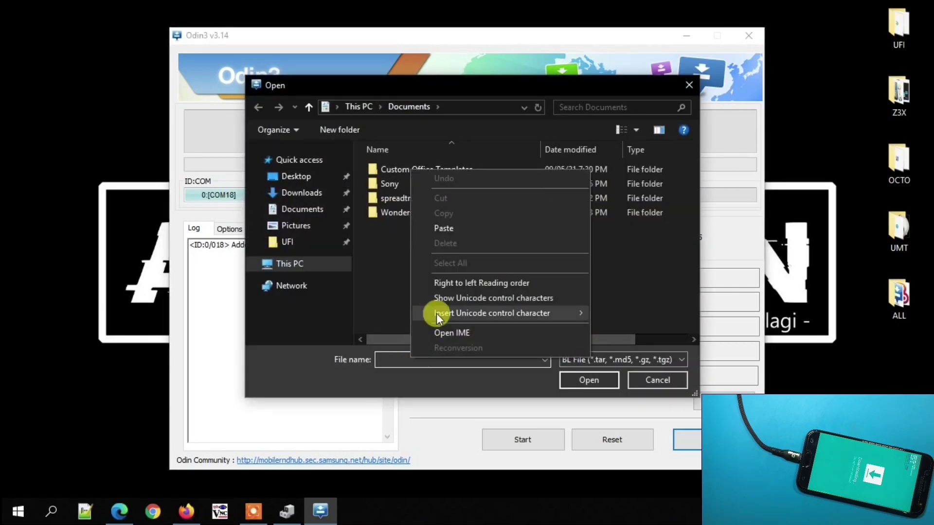
{"action": "left_click", "coordinate": [468, 225]}
{"action": "left_click", "coordinate": [586, 375]}
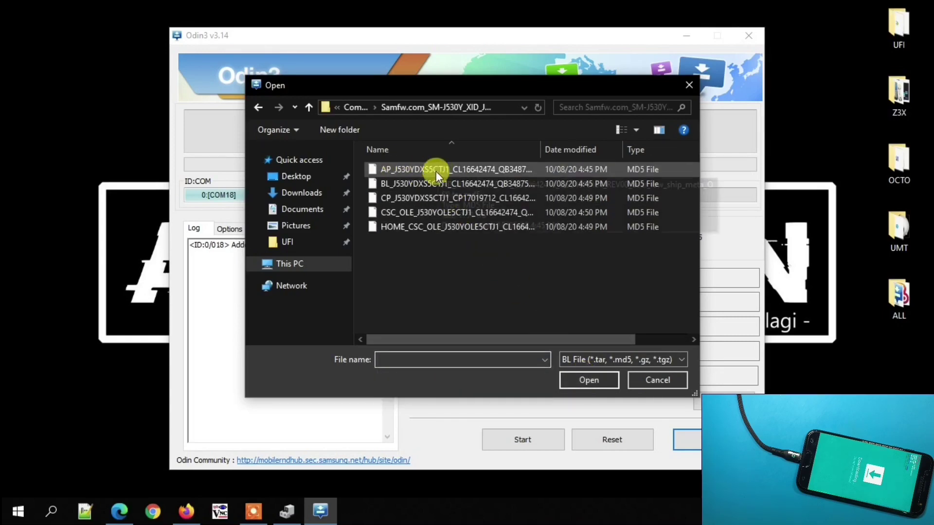
{"action": "left_click", "coordinate": [408, 186]}
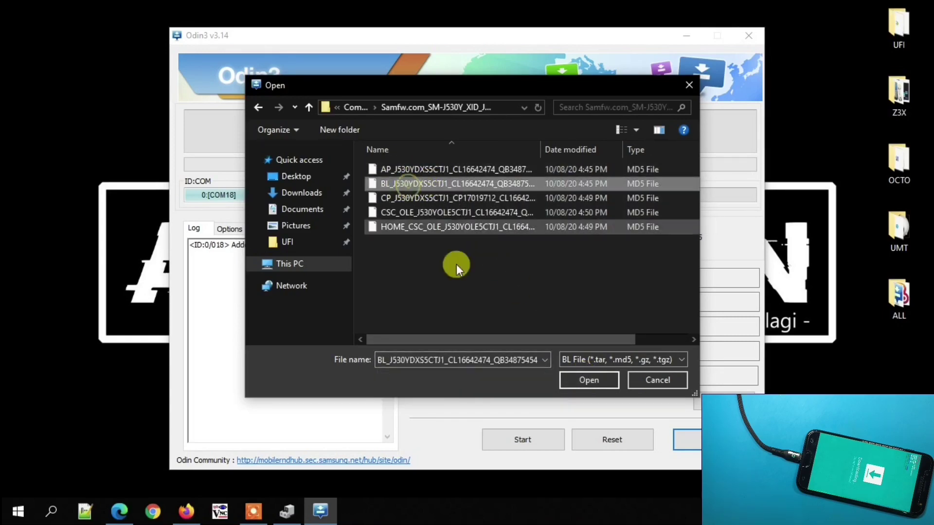
{"action": "left_click", "coordinate": [586, 381]}
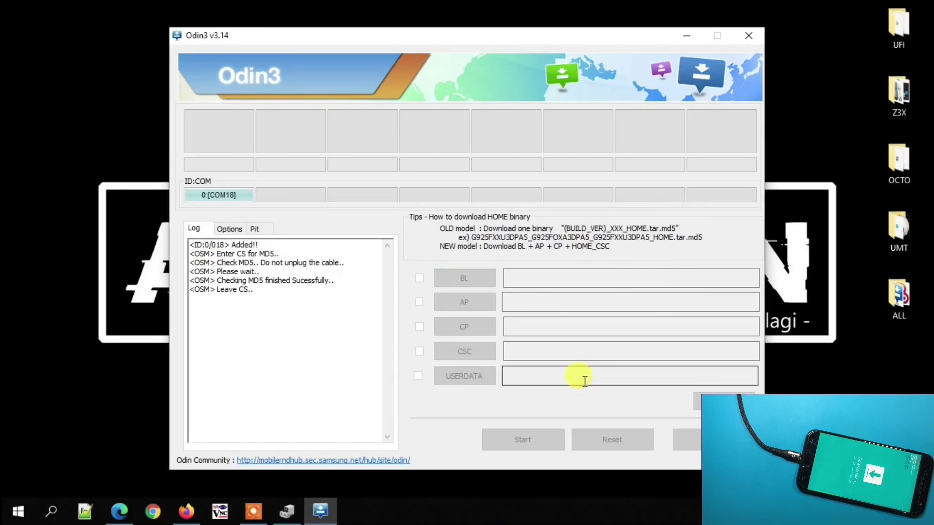
- Load the AP_J530YDXS5CTJ1 and CP_J530YDXS5CTJ1 firmware files into the AP and CP slots
{"action": "left_click", "coordinate": [459, 302]}
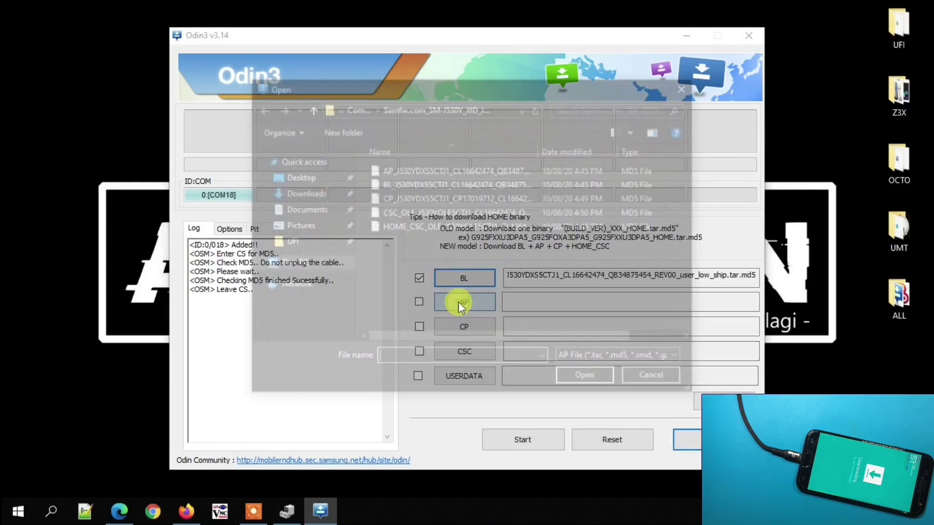
{"action": "left_click", "coordinate": [396, 171]}
{"action": "left_click", "coordinate": [577, 379]}
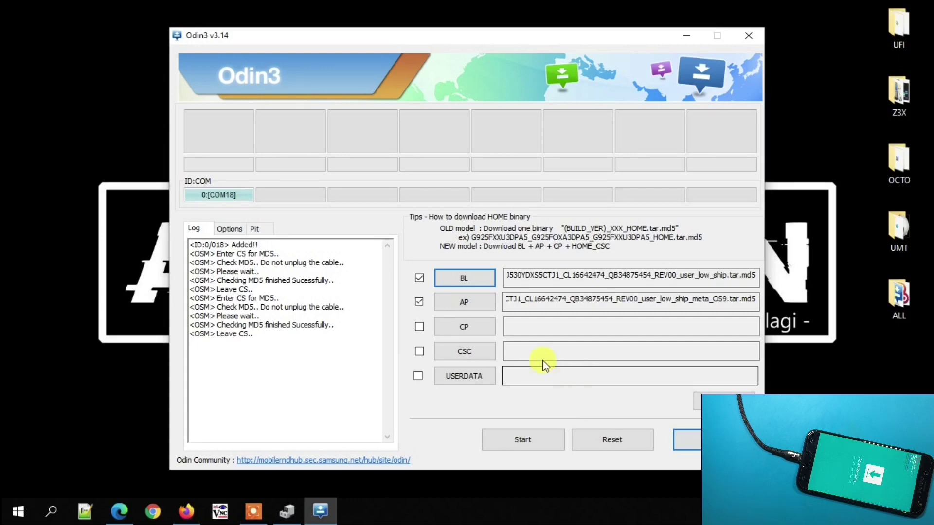
{"action": "left_click", "coordinate": [487, 322]}
{"action": "left_click", "coordinate": [414, 197]}
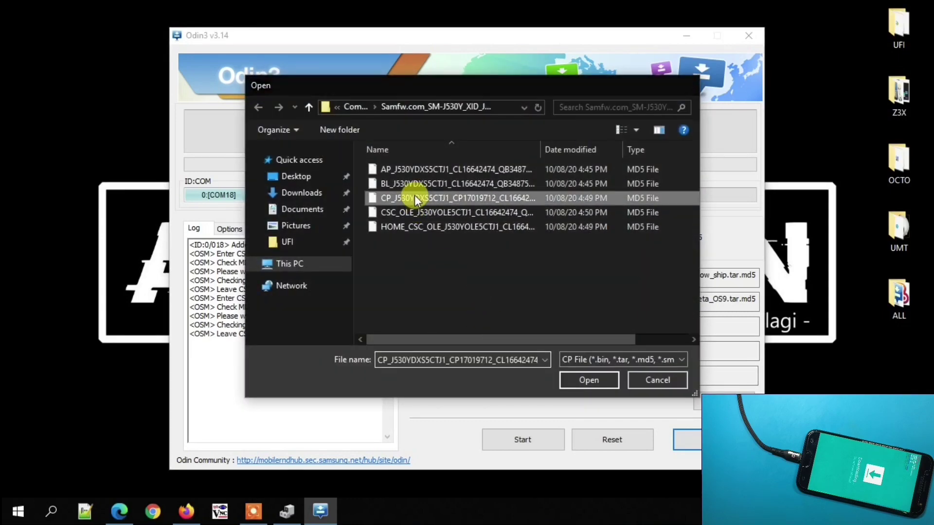
{"action": "double_click", "coordinate": [414, 197]}
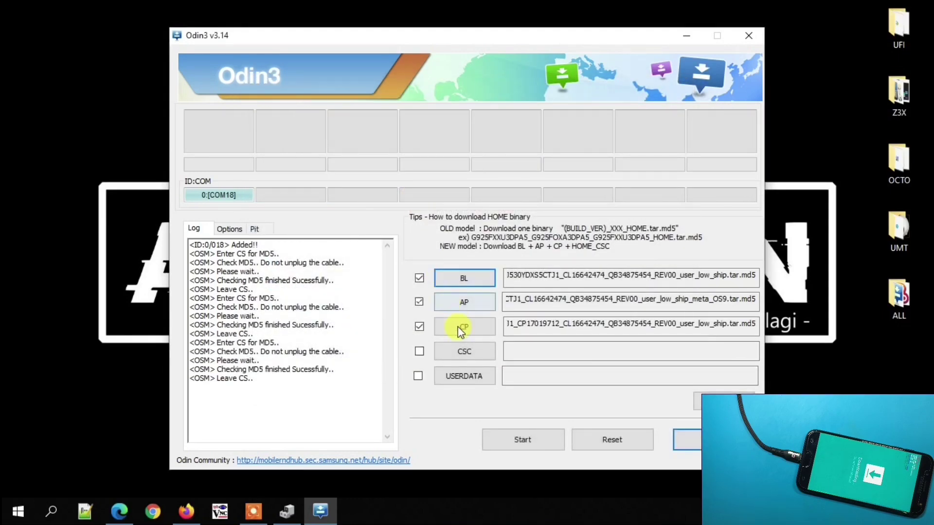
- Load the HOME_CSC_OLE_J530YOLE5CTJ1 file into the CSC slot and try to flash the phone, exiting Odin at the end
{"action": "left_click", "coordinate": [467, 354]}
{"action": "left_click", "coordinate": [443, 228]}
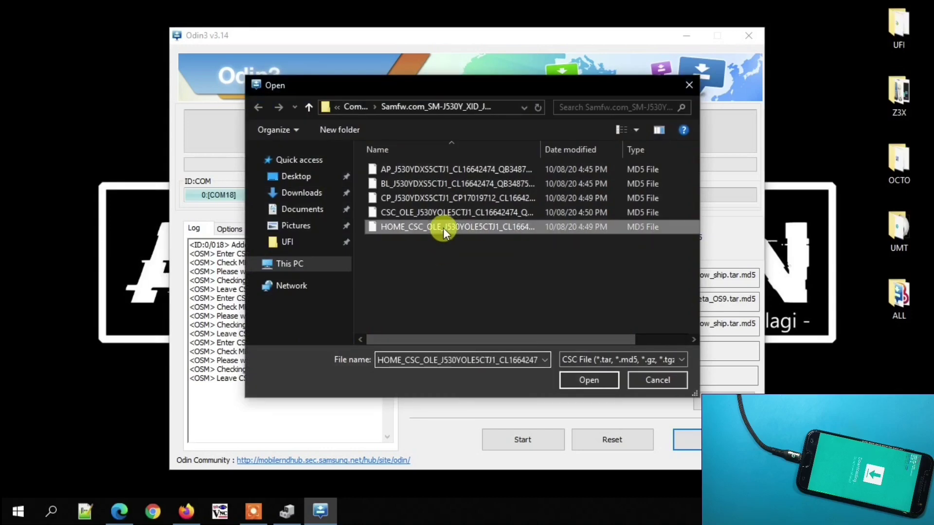
{"action": "double_click", "coordinate": [443, 227]}
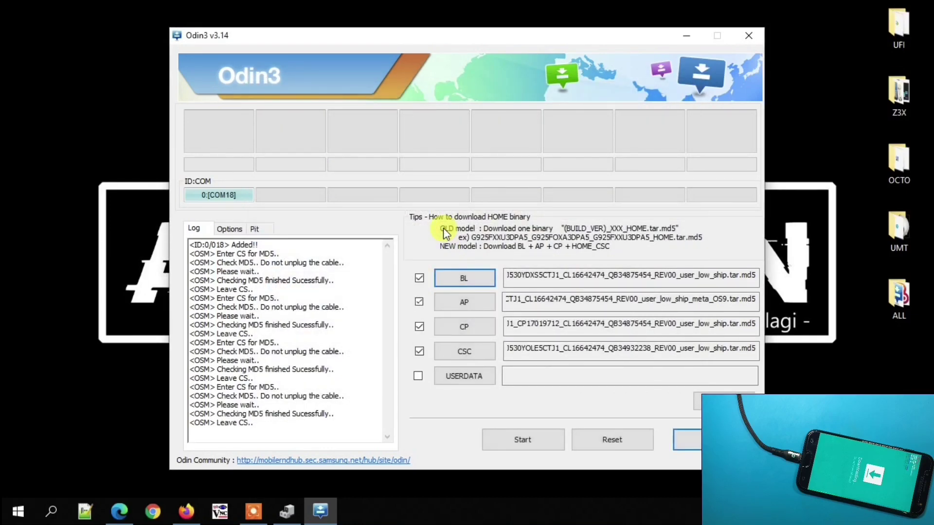
{"action": "left_click", "coordinate": [514, 440]}
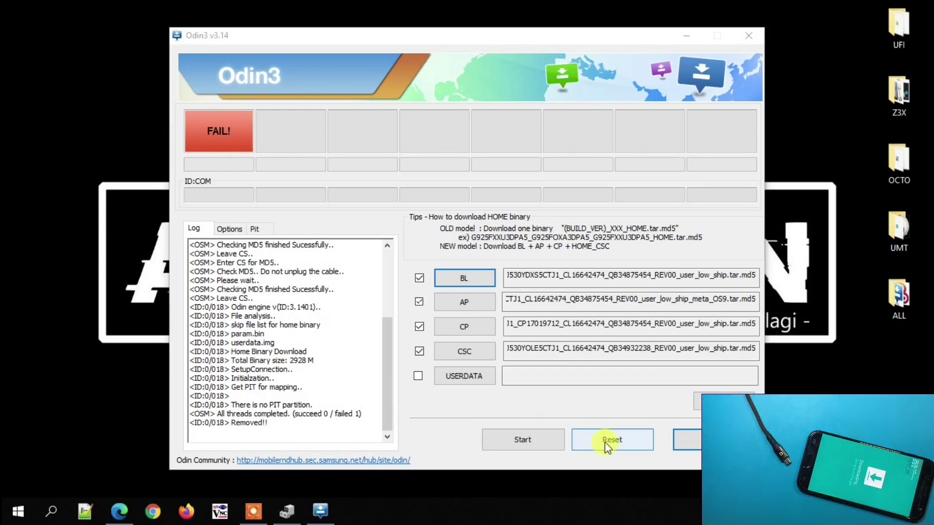
{"action": "left_click", "coordinate": [699, 443]}
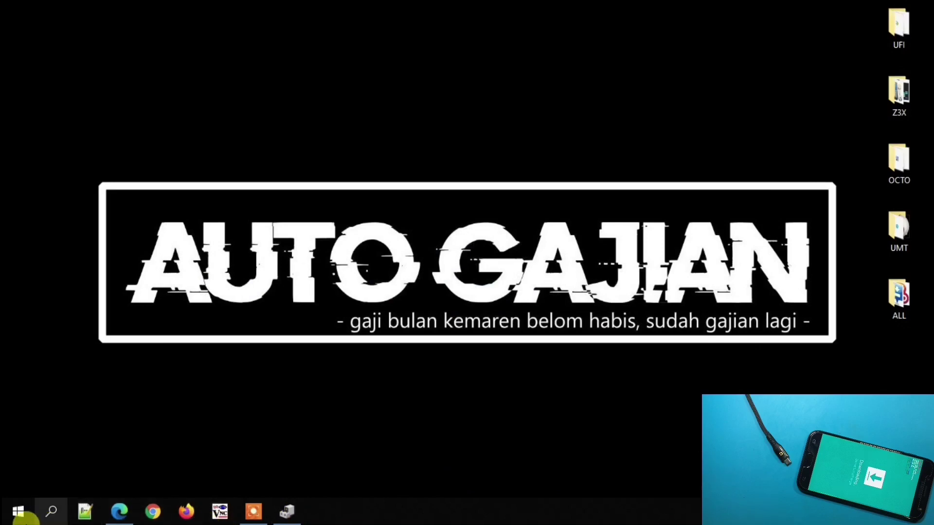
- Open the Odin3_v3.14.4 folder again under SMARTPHONE\SAMSUNG on the F: drive
{"action": "right_click", "coordinate": [8, 509]}
{"action": "left_click", "coordinate": [73, 399]}
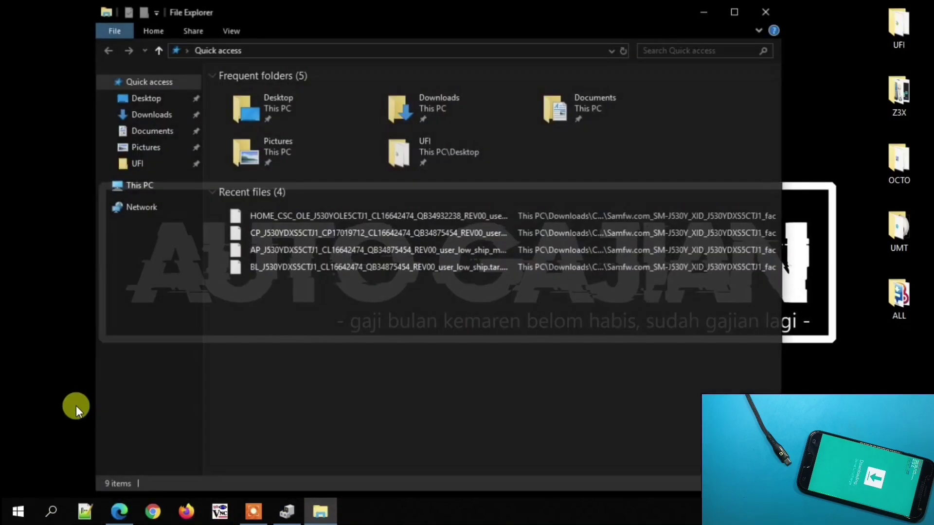
{"action": "left_click", "coordinate": [134, 185]}
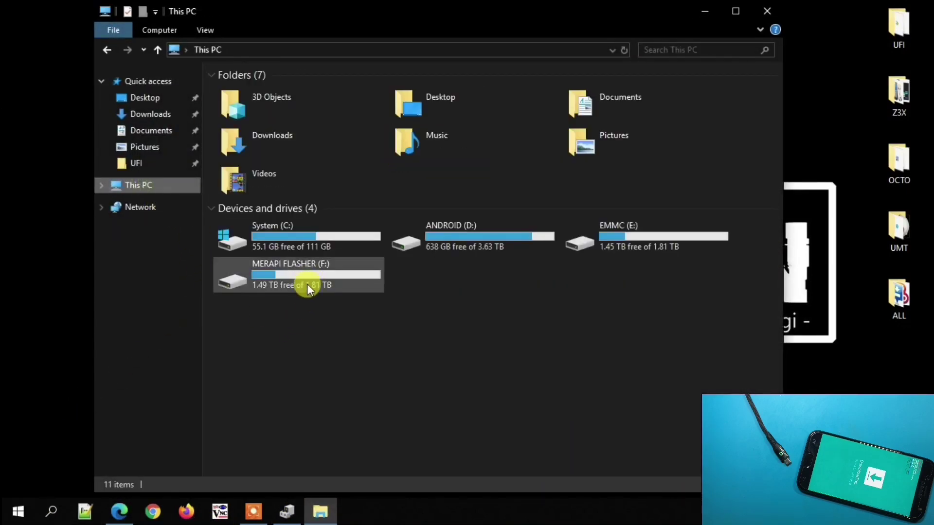
{"action": "double_click", "coordinate": [307, 283]}
{"action": "double_click", "coordinate": [270, 193]}
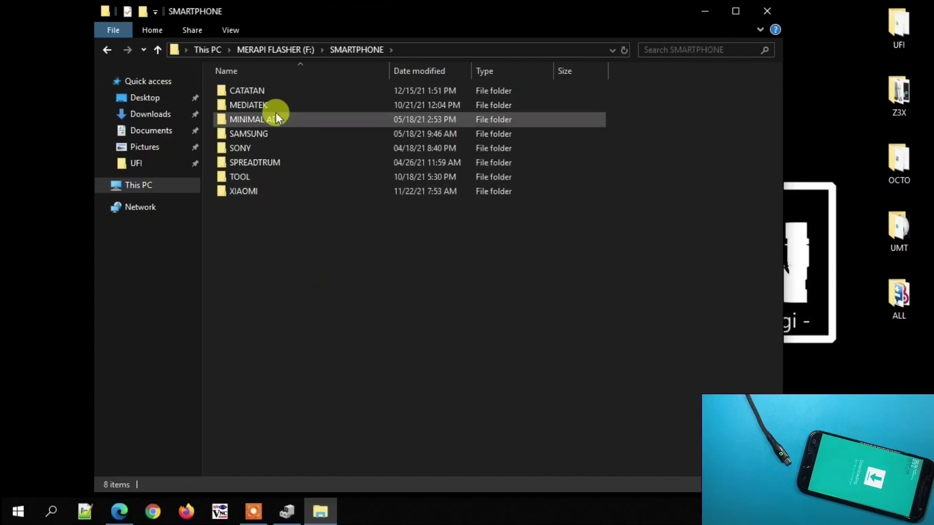
{"action": "double_click", "coordinate": [266, 131]}
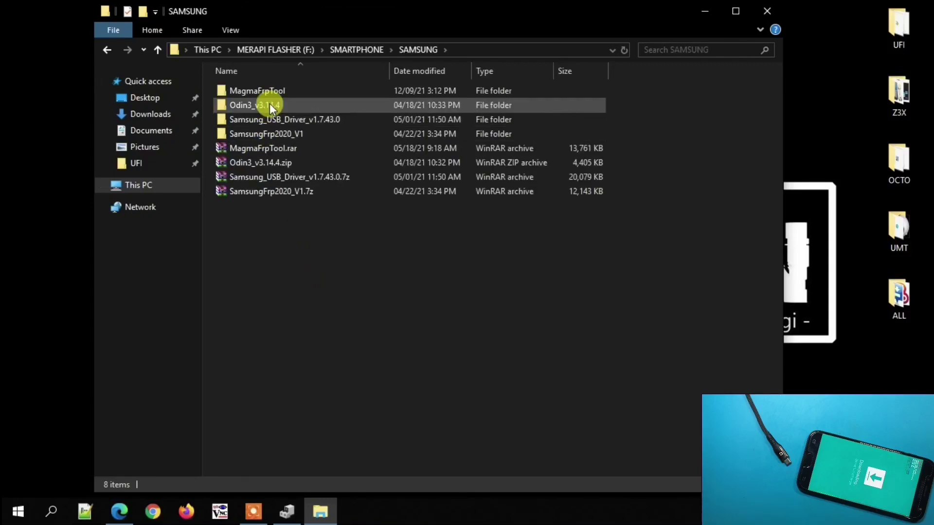
{"action": "double_click", "coordinate": [268, 107]}
- Relaunch Odin3_v3.14.4.exe as administrator with the phone reconnected, and dismiss the startup notice
{"action": "right_click", "coordinate": [258, 123]}
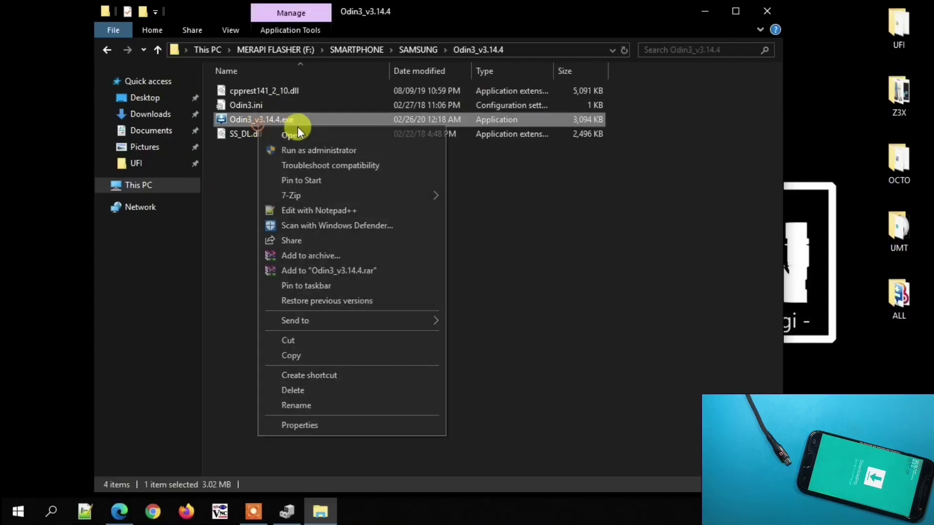
{"action": "left_click", "coordinate": [296, 151]}
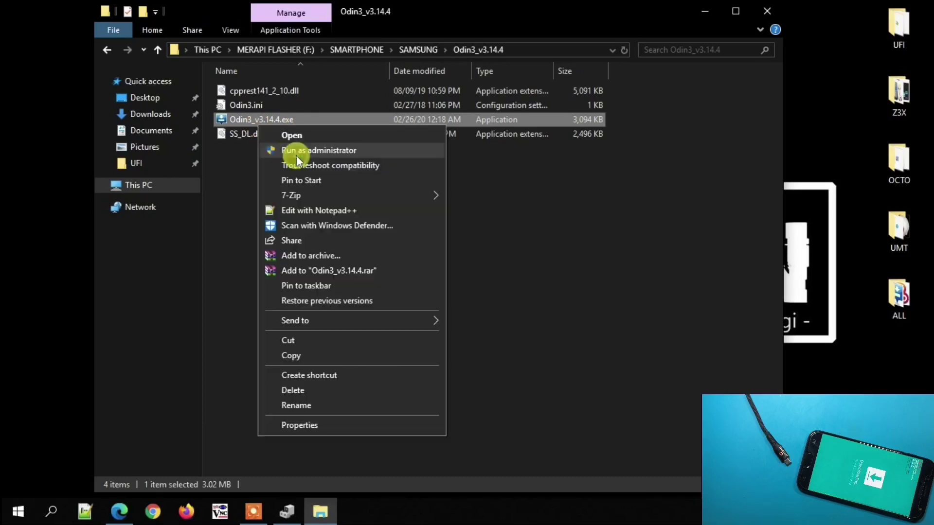
{"action": "left_click", "coordinate": [297, 151]}
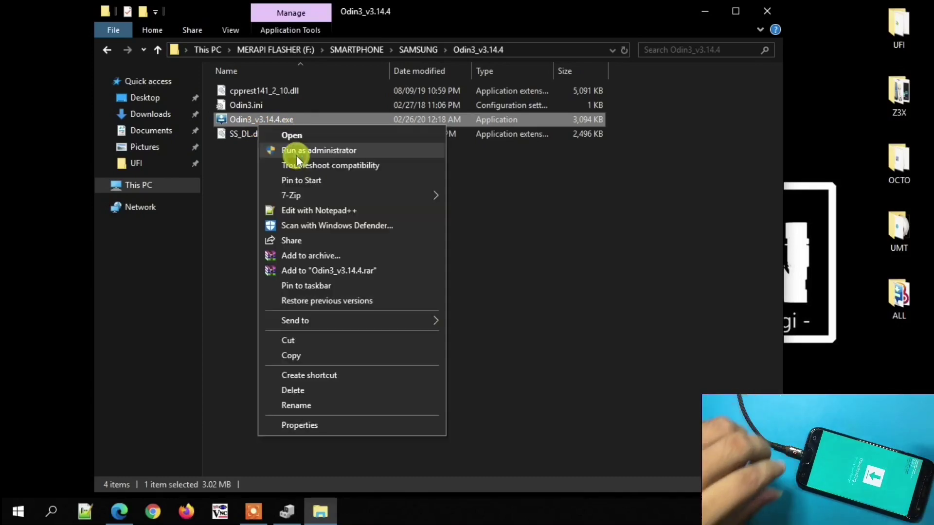
{"action": "left_click", "coordinate": [297, 154]}
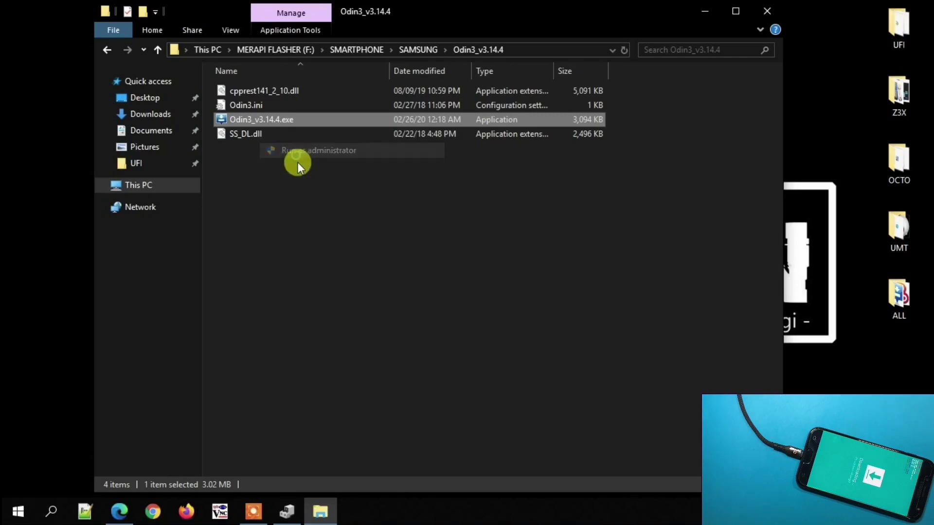
{"action": "left_click", "coordinate": [545, 373]}
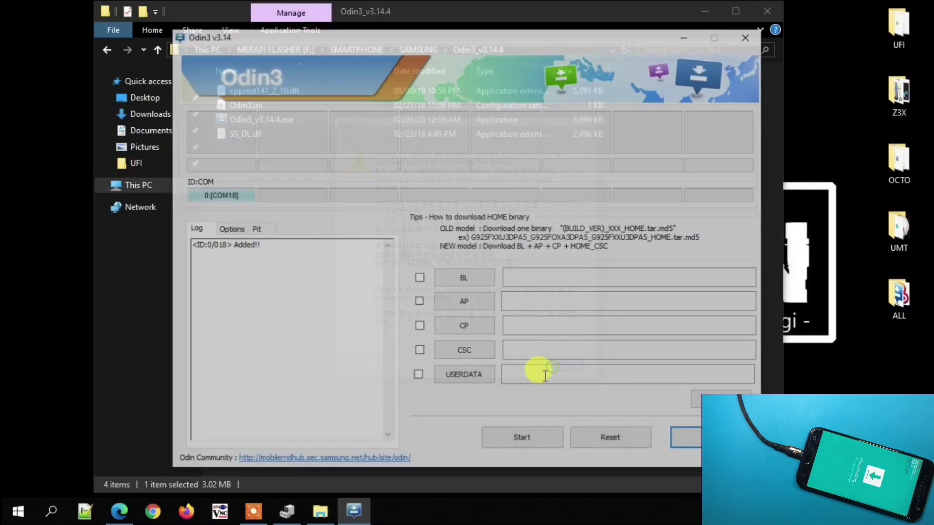
- Reload the BL_J530YDXS5CTJ1 and AP_J530YDXS5CTJ1 firmware files into the BL and AP slots
{"action": "left_click", "coordinate": [451, 281]}
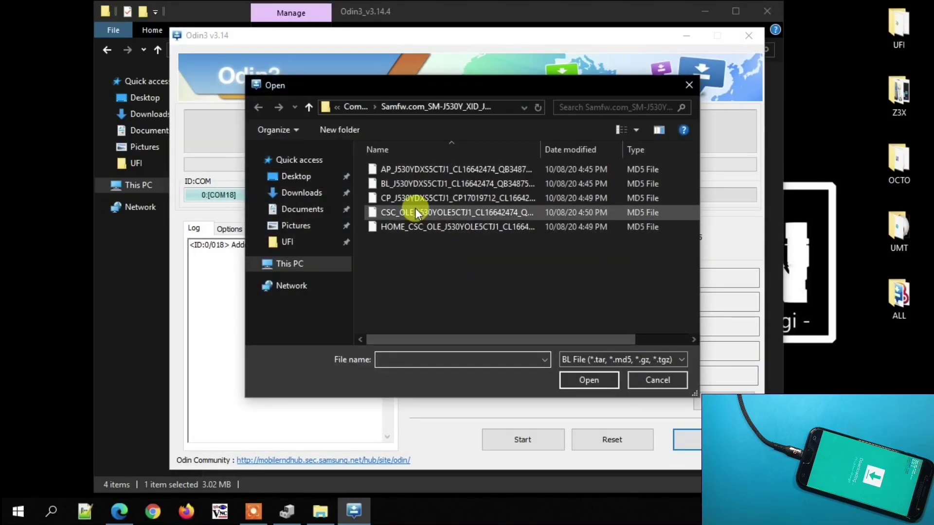
{"action": "left_click", "coordinate": [425, 184]}
{"action": "double_click", "coordinate": [425, 185]}
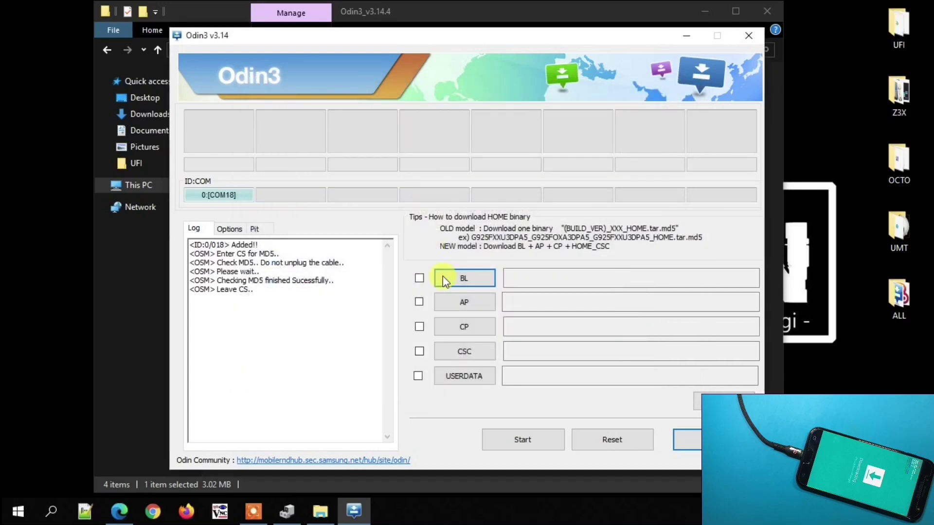
{"action": "left_click", "coordinate": [453, 306]}
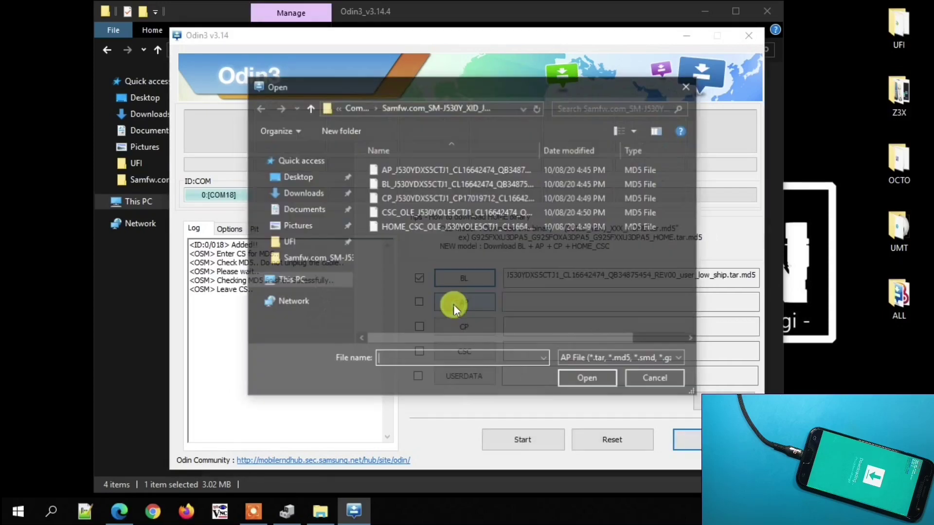
{"action": "left_click", "coordinate": [424, 168]}
{"action": "double_click", "coordinate": [424, 168]}
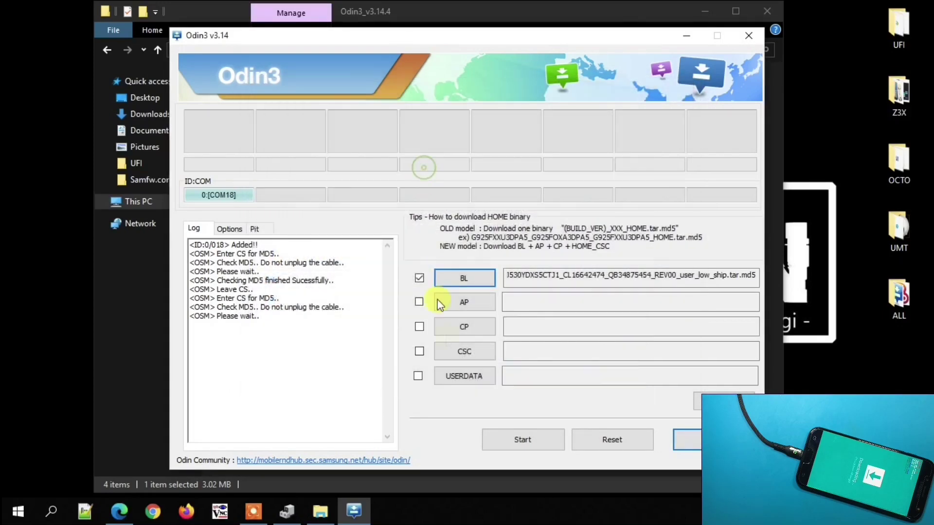
- Reload the CP_J530YDXS5CTJ1 file into the CP slot and the HOME_CSC_OLE_J530YOLE5CTJ1 file into the CSC slot
{"action": "left_click", "coordinate": [446, 336]}
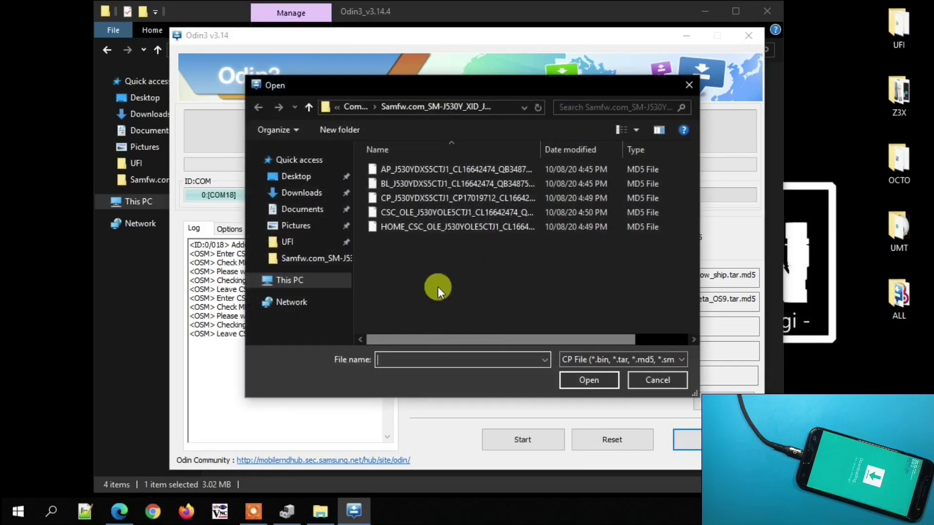
{"action": "double_click", "coordinate": [433, 201]}
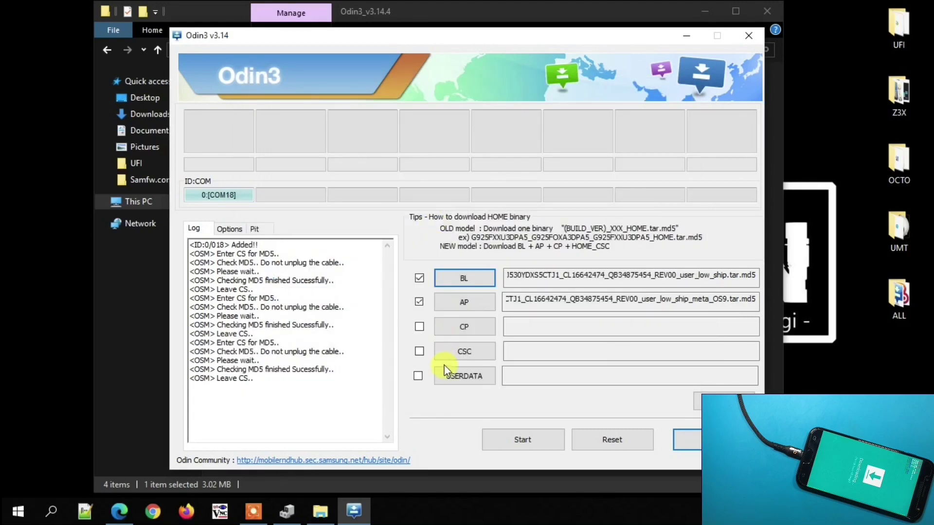
{"action": "left_click", "coordinate": [453, 354]}
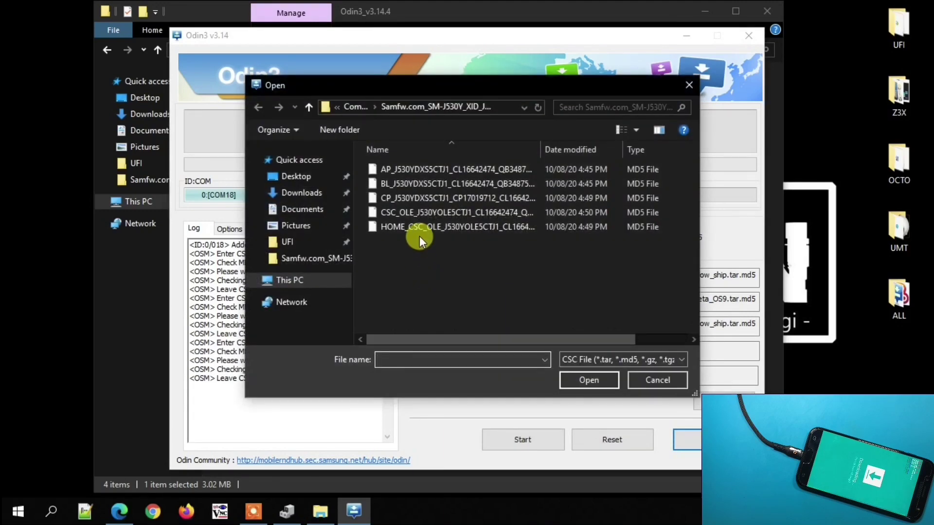
{"action": "left_click", "coordinate": [422, 227]}
{"action": "double_click", "coordinate": [422, 227]}
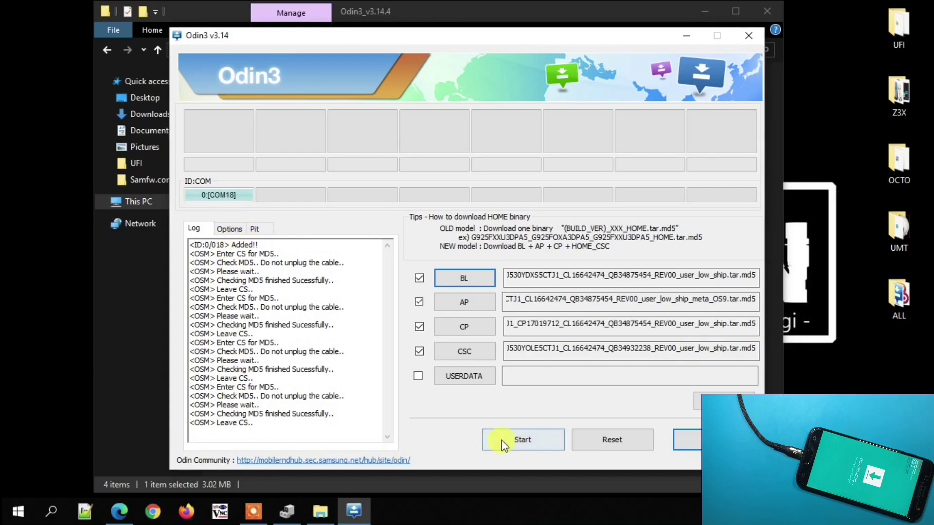
- Try again to flash the phone with the four loaded firmware files, and close Odin
{"action": "left_click", "coordinate": [504, 445]}
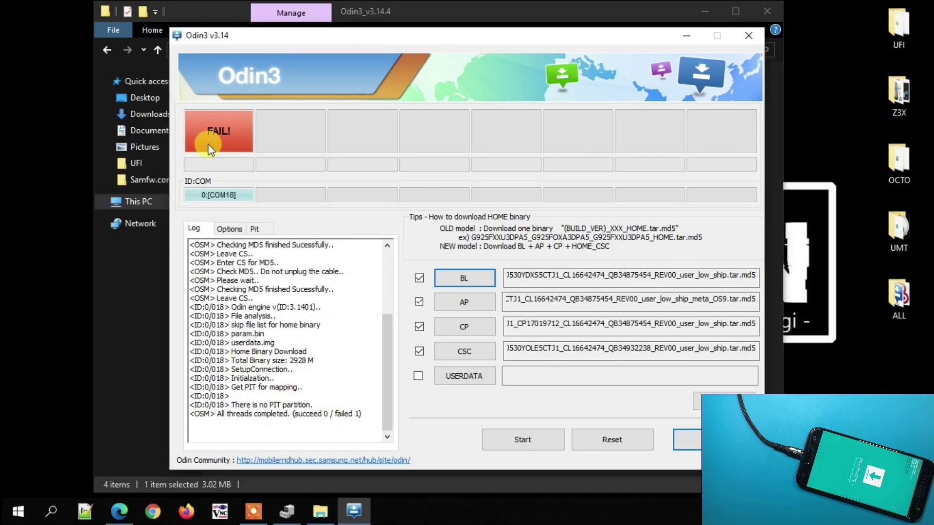
{"action": "left_click", "coordinate": [749, 36]}
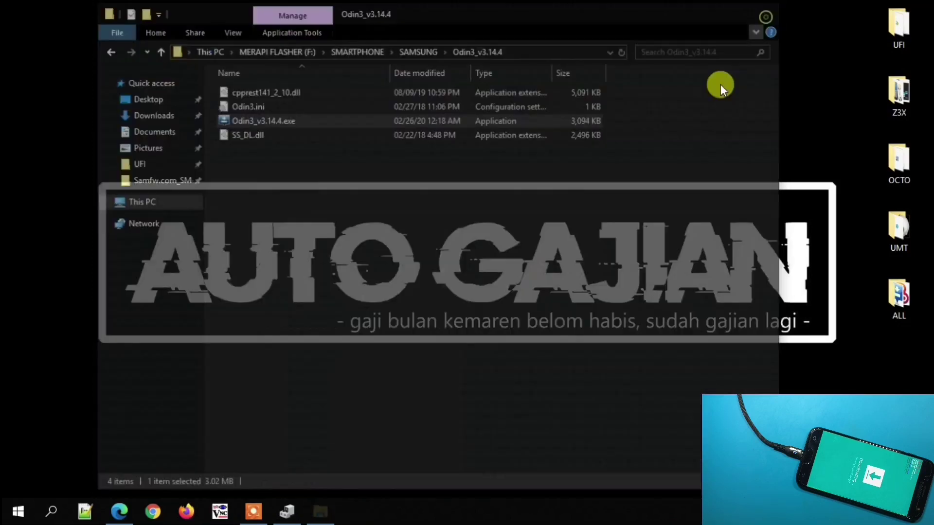